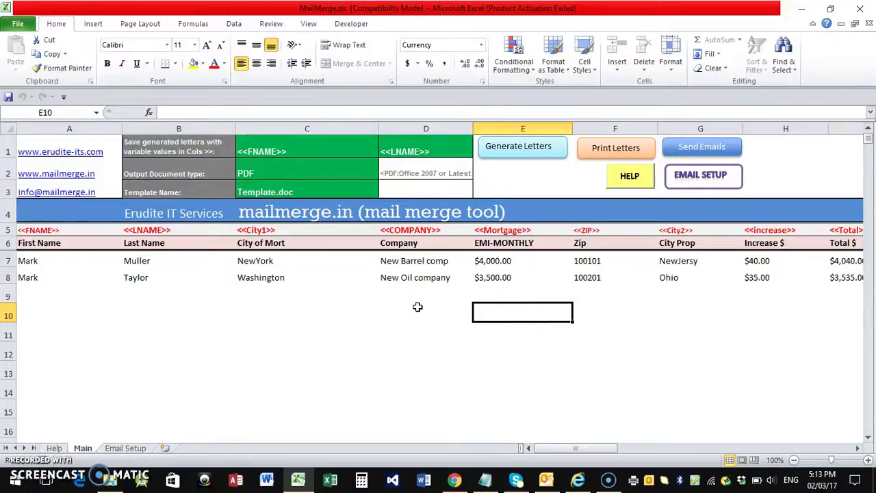
pyautogui.click(111, 480)
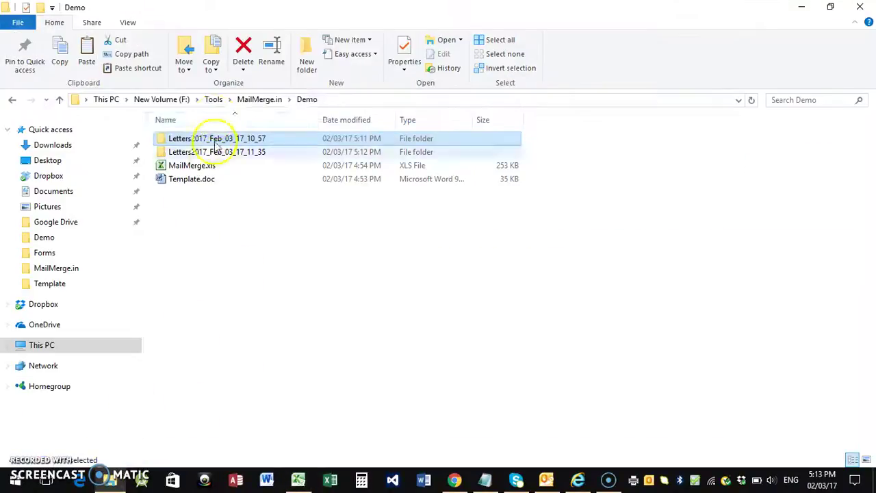
pyautogui.click(353, 154)
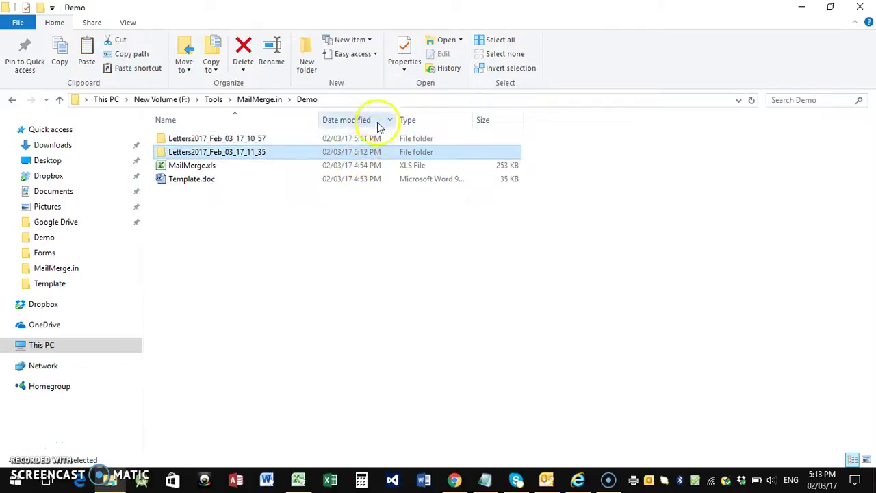
pyautogui.doubleClick(214, 151)
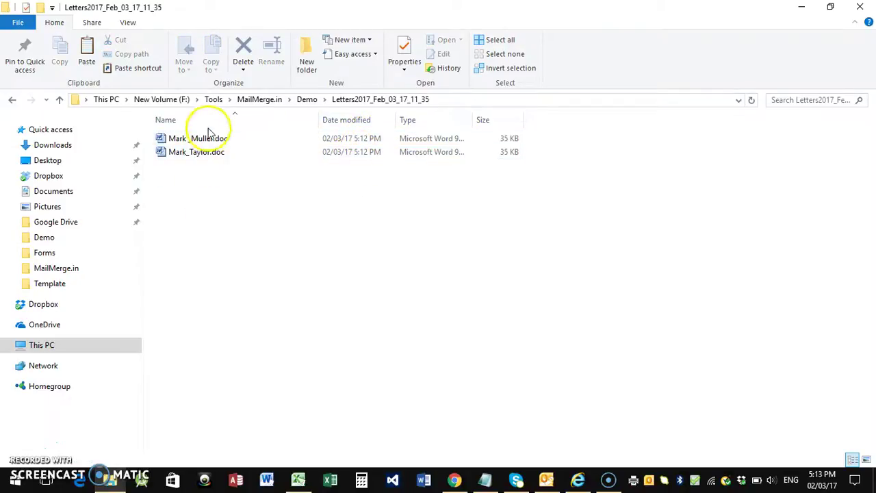
pyautogui.click(205, 140)
pyautogui.click(197, 152)
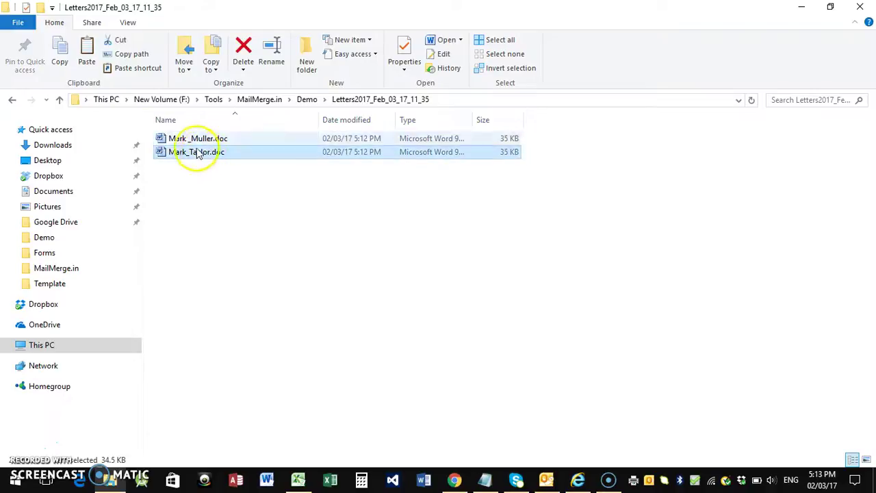
pyautogui.click(60, 101)
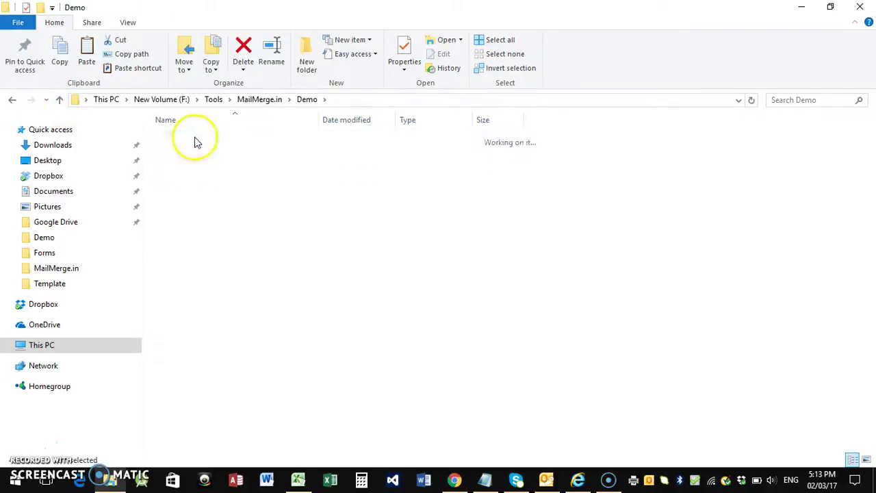
pyautogui.doubleClick(195, 140)
pyautogui.click(60, 100)
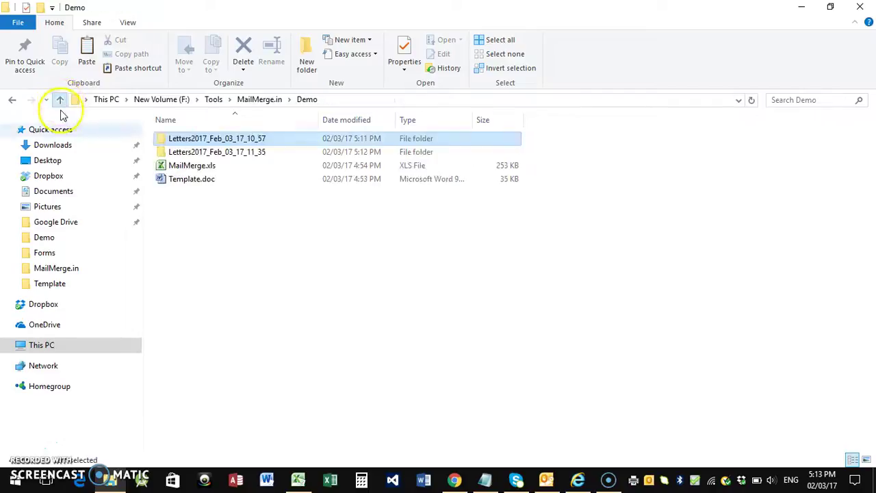
# On the Email Setup sheet, switch the E2 sending method to SMTP, then back to Outlook.
pyautogui.click(801, 11)
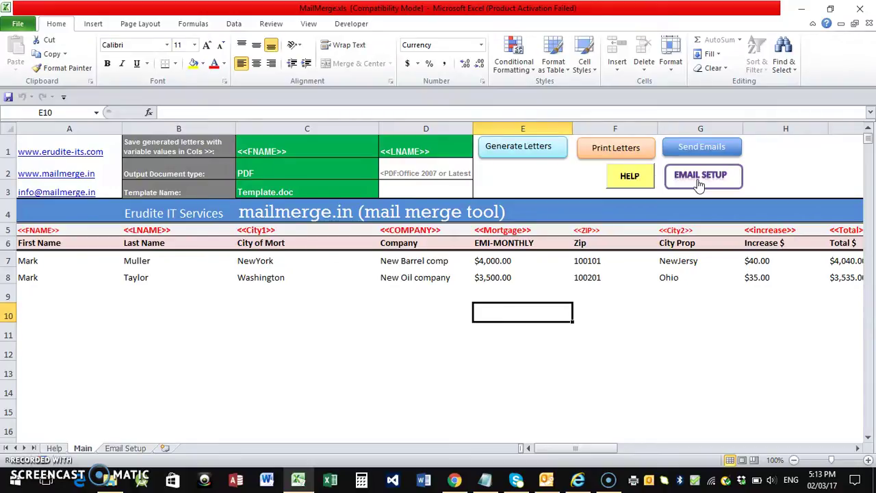
pyautogui.click(698, 176)
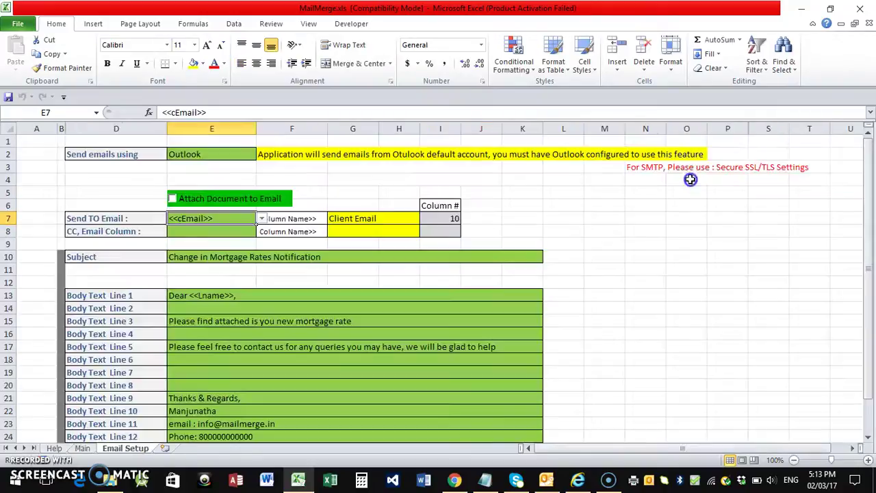
pyautogui.click(224, 154)
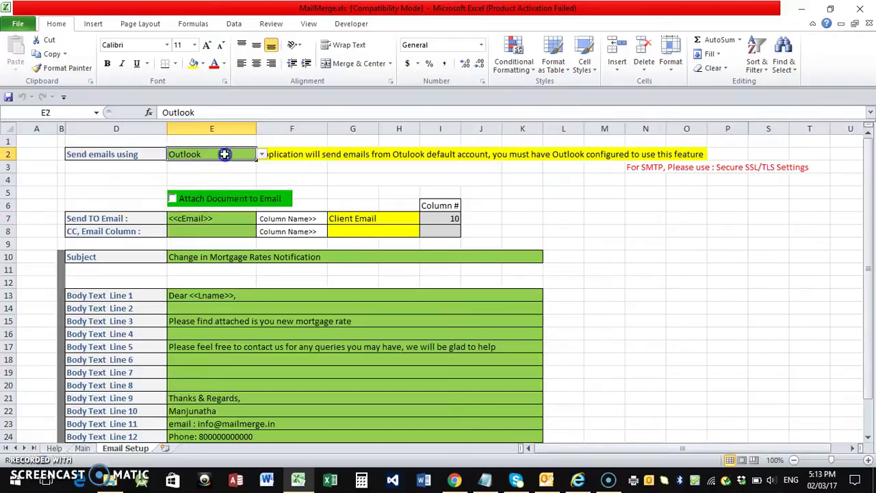
pyautogui.click(262, 154)
pyautogui.click(205, 173)
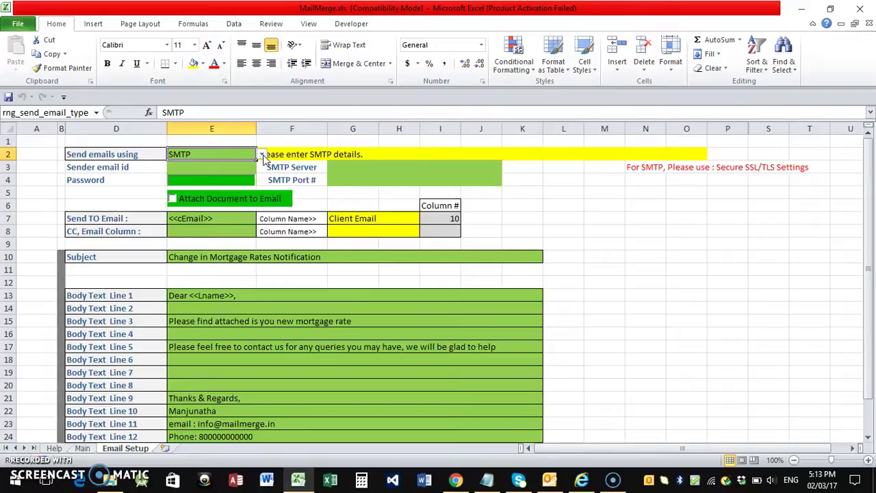
pyautogui.click(262, 154)
pyautogui.click(220, 163)
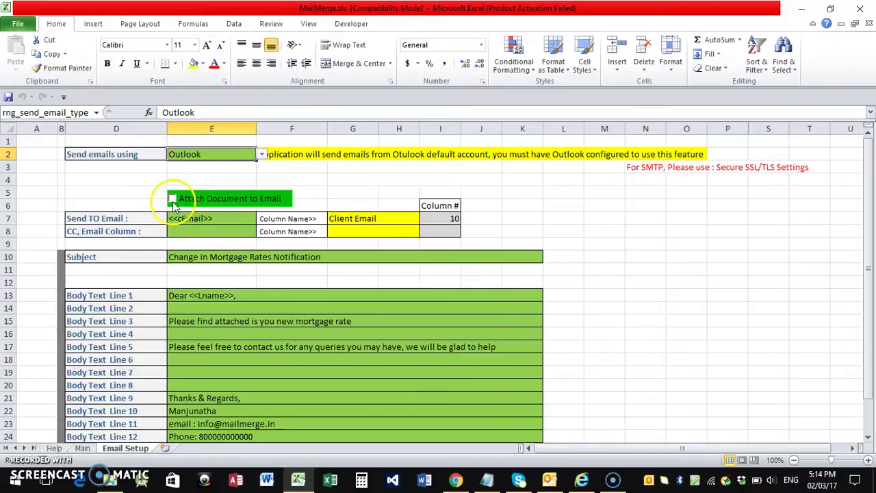
# Scroll the Main sheet to the Client Email column and back, then bring up the SquirrelMail inbox.
pyautogui.click(82, 447)
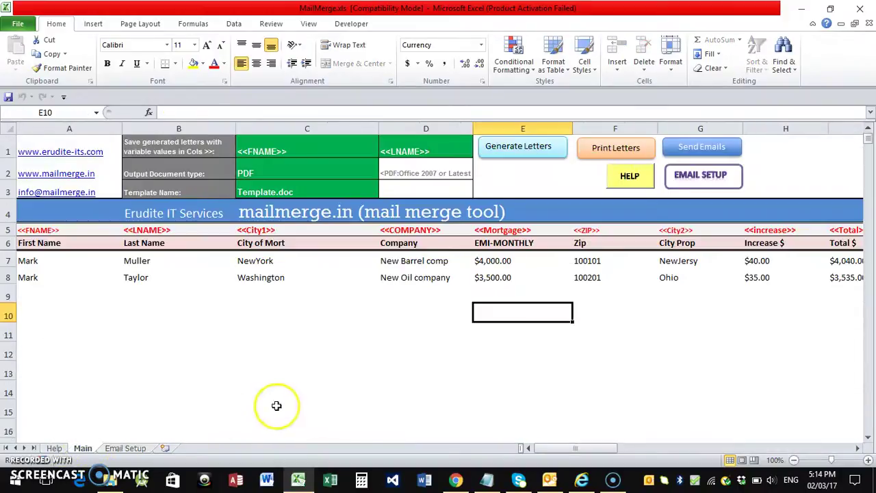
pyautogui.moveTo(538, 449); pyautogui.dragTo(553, 440)
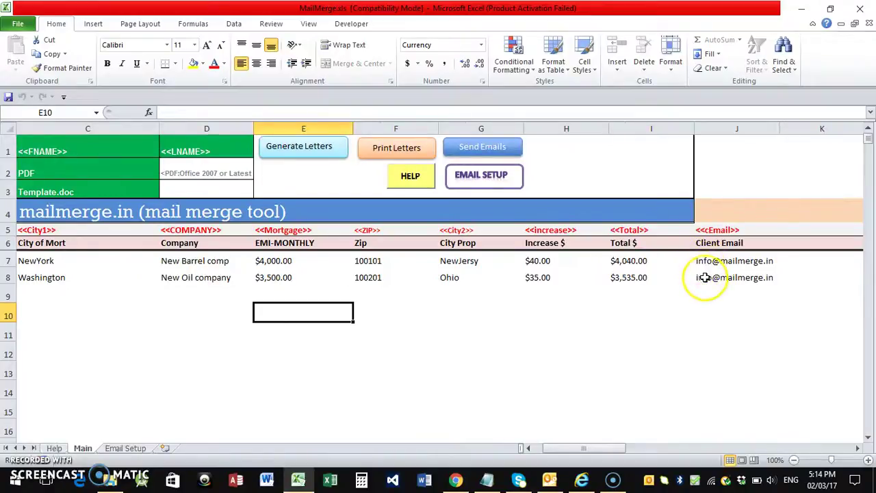
pyautogui.moveTo(583, 452); pyautogui.dragTo(573, 446)
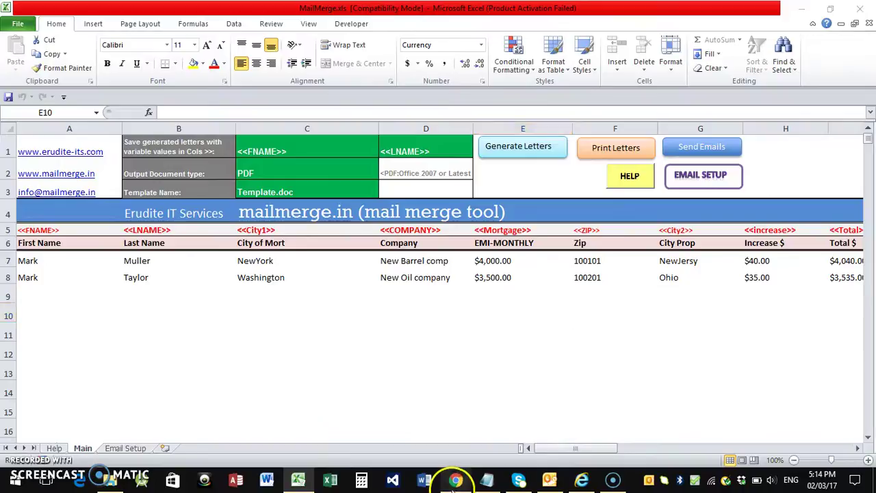
pyautogui.click(453, 480)
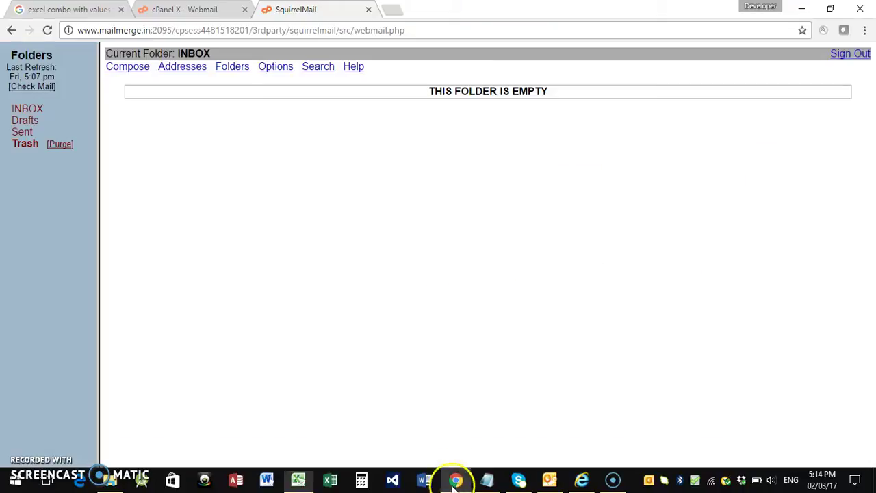
# Reload the still-empty SquirrelMail inbox, glance at Outlook, and return to the Email Setup sheet.
pyautogui.click(47, 30)
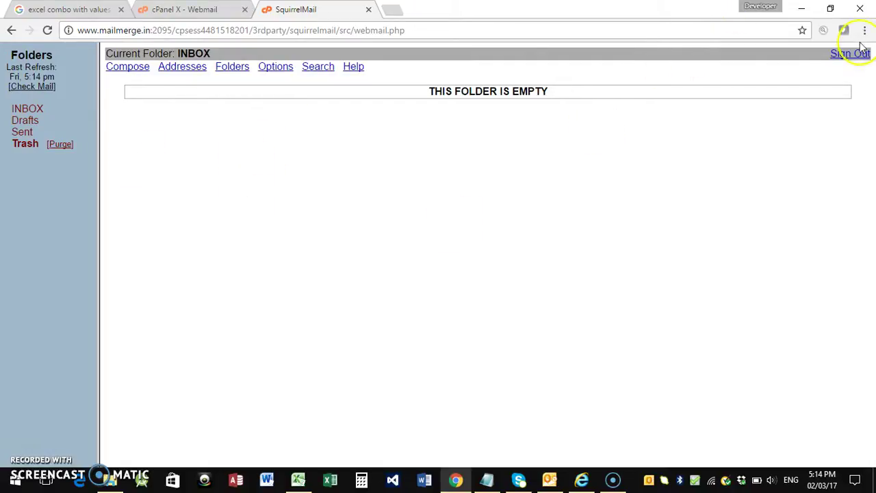
pyautogui.click(801, 8)
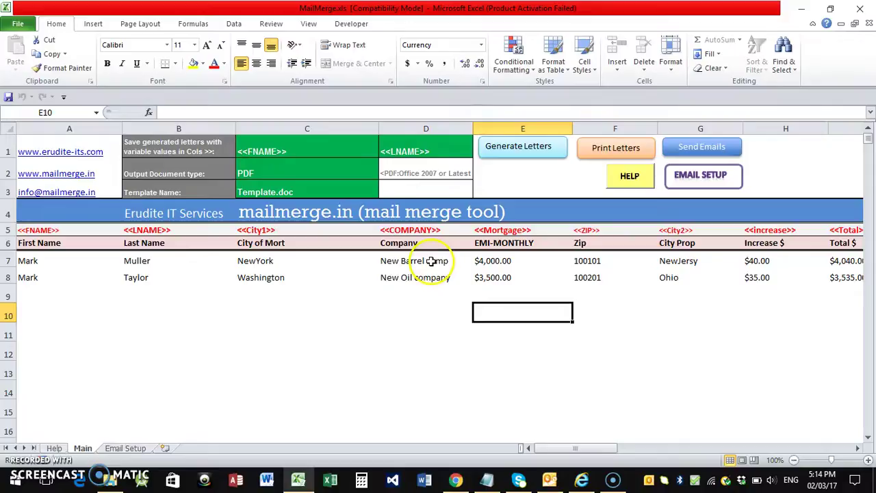
pyautogui.click(125, 448)
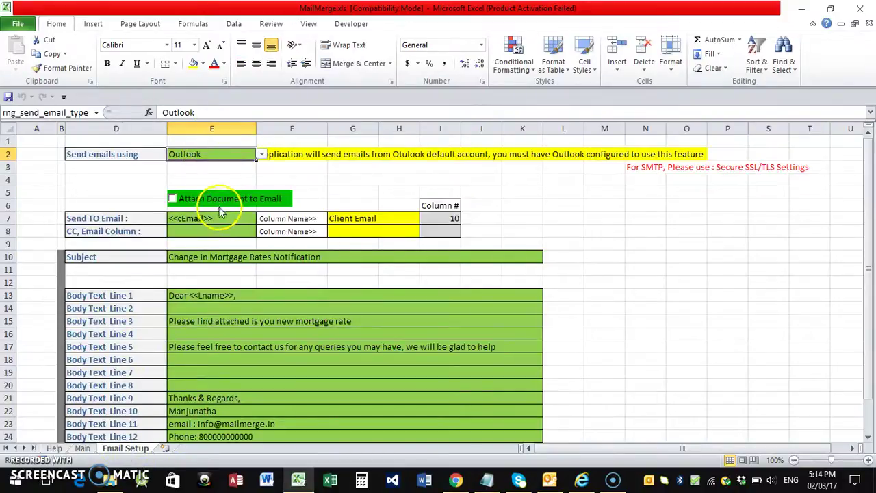
pyautogui.click(555, 478)
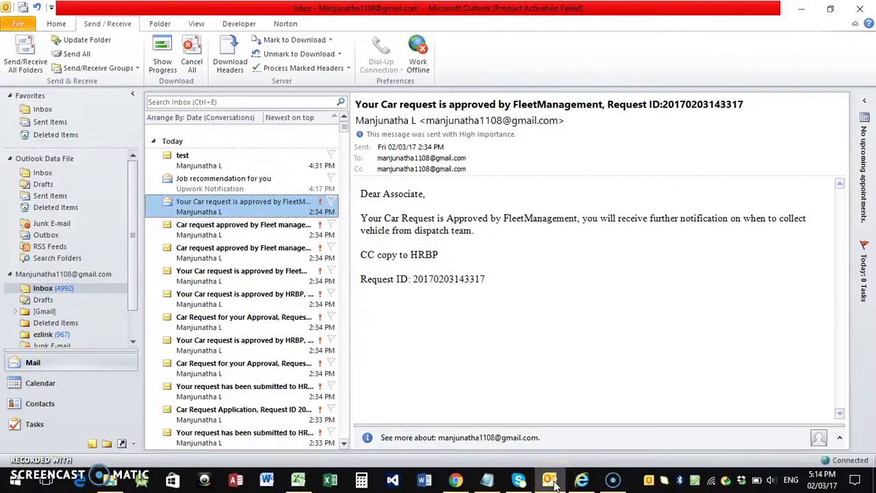
pyautogui.click(556, 481)
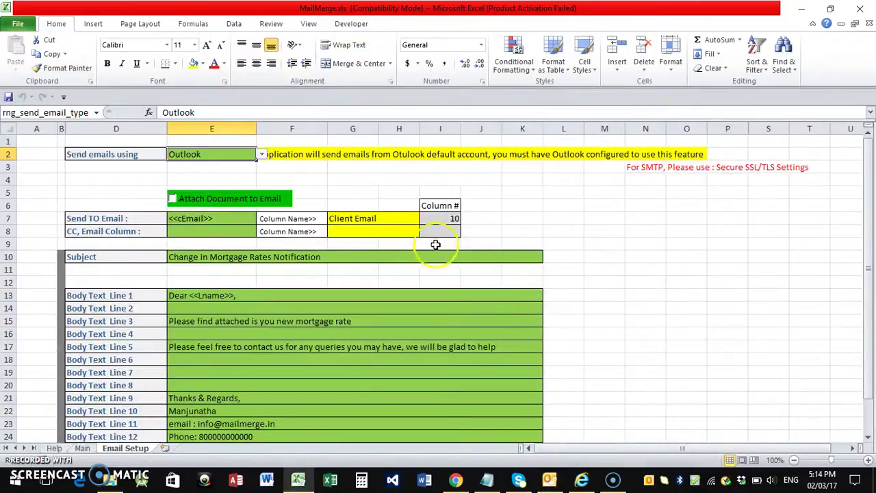
# Review the Main sheet columns, then keep <<Email>> as the Send TO Email column in E7.
pyautogui.click(82, 448)
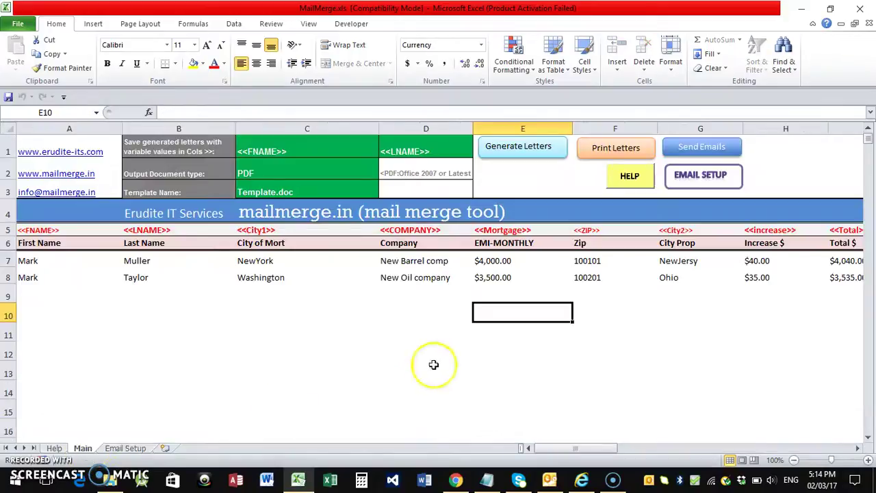
pyautogui.moveTo(571, 448); pyautogui.dragTo(591, 448)
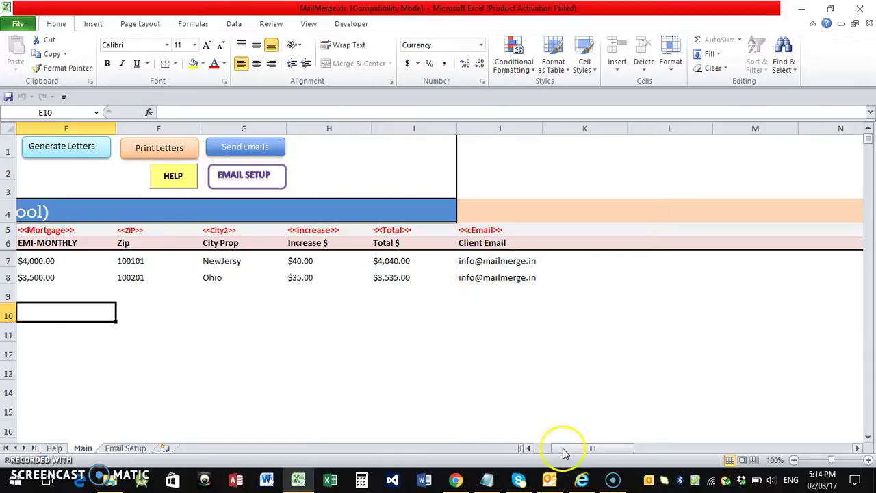
pyautogui.moveTo(563, 450); pyautogui.dragTo(541, 448)
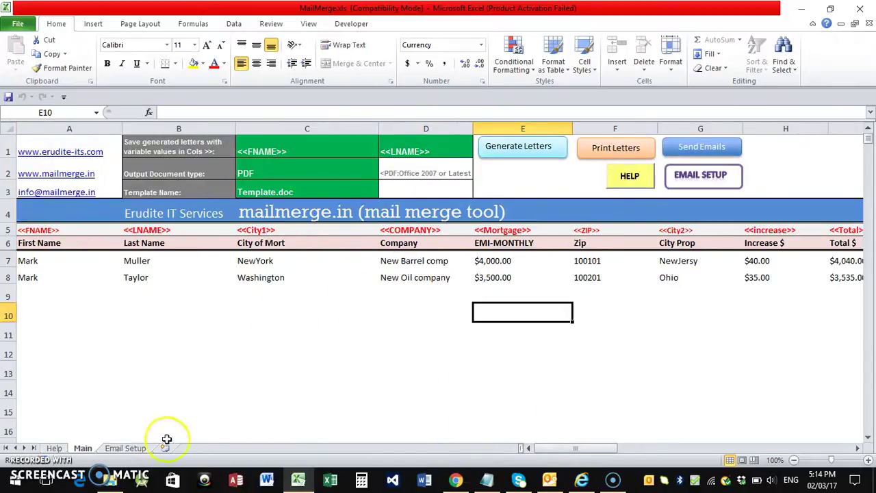
pyautogui.click(125, 448)
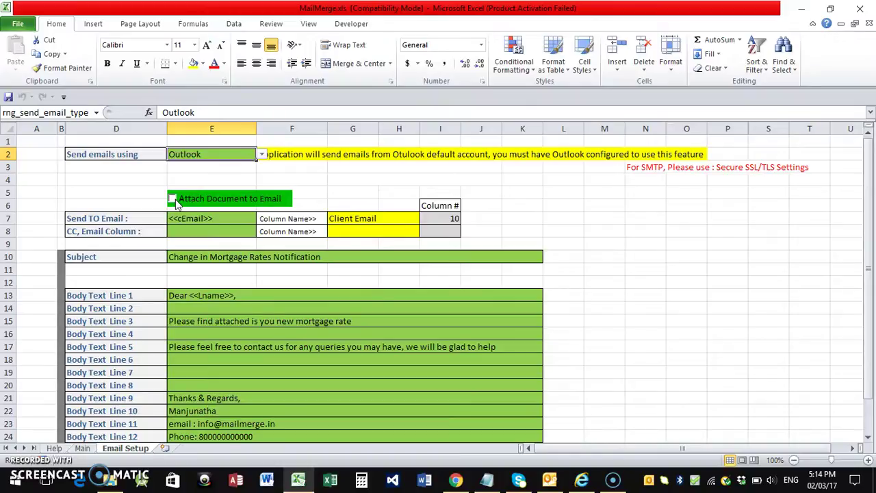
pyautogui.click(205, 217)
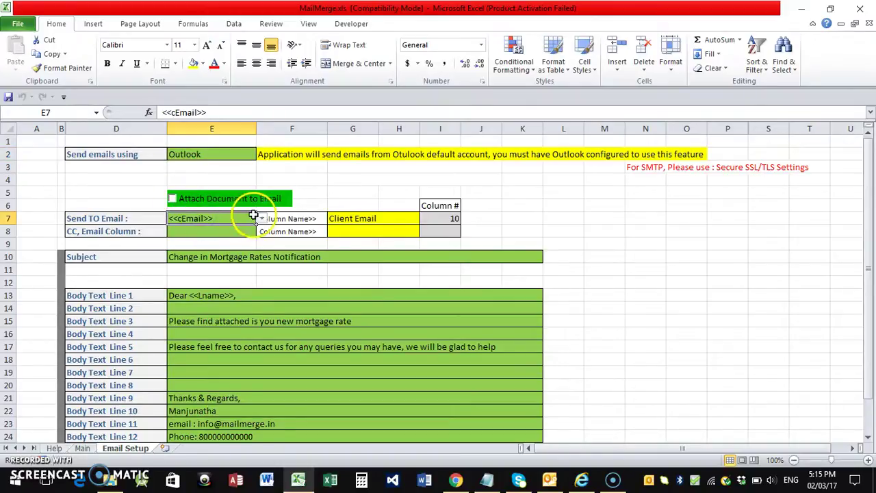
pyautogui.click(261, 219)
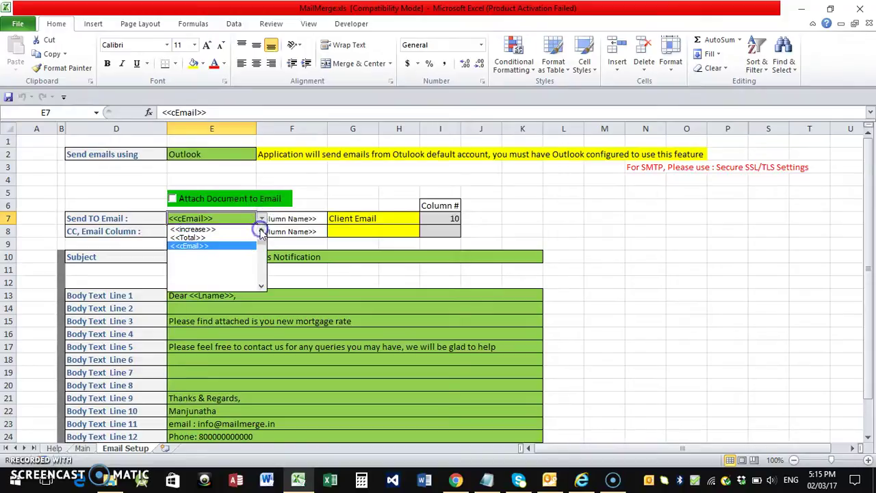
pyautogui.click(184, 288)
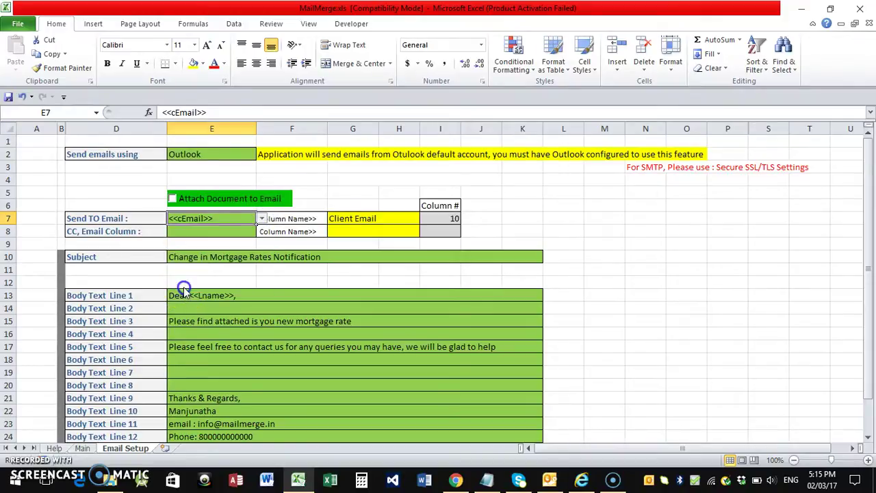
# Check the <<cEmail>> header above the Client Email column on the Main sheet.
pyautogui.click(83, 447)
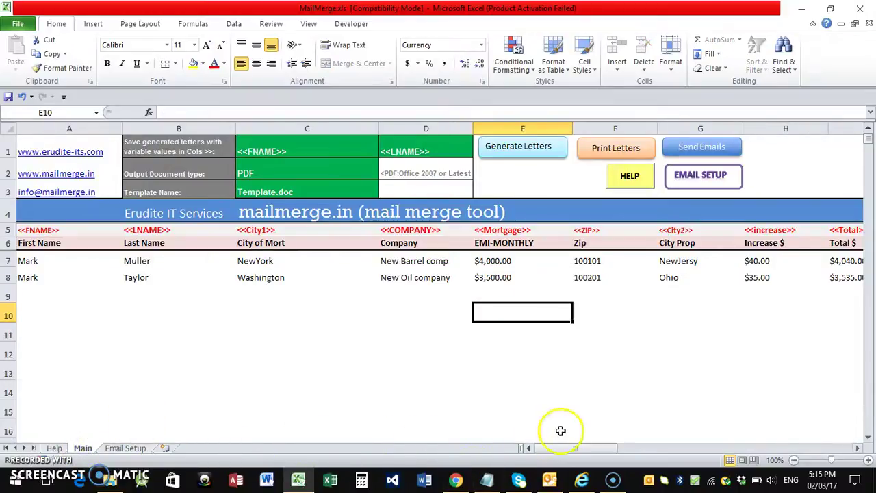
pyautogui.moveTo(551, 448); pyautogui.dragTo(563, 446)
pyautogui.click(473, 231)
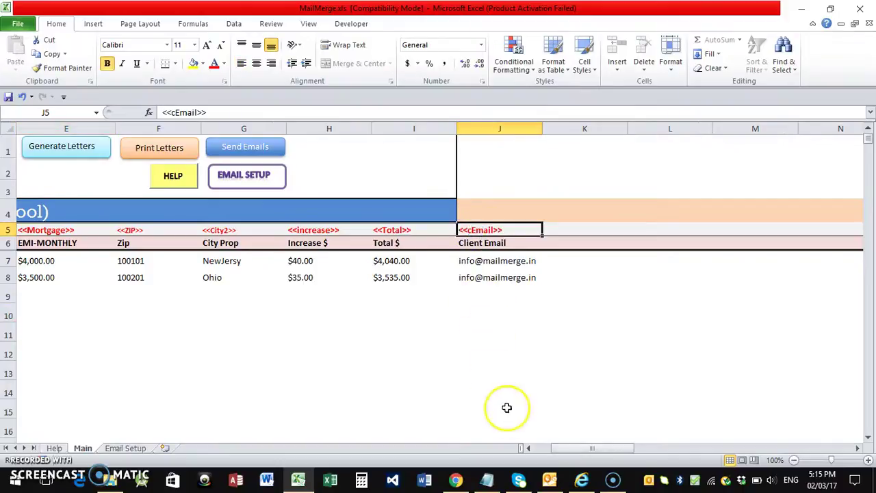
pyautogui.moveTo(553, 449); pyautogui.dragTo(529, 448)
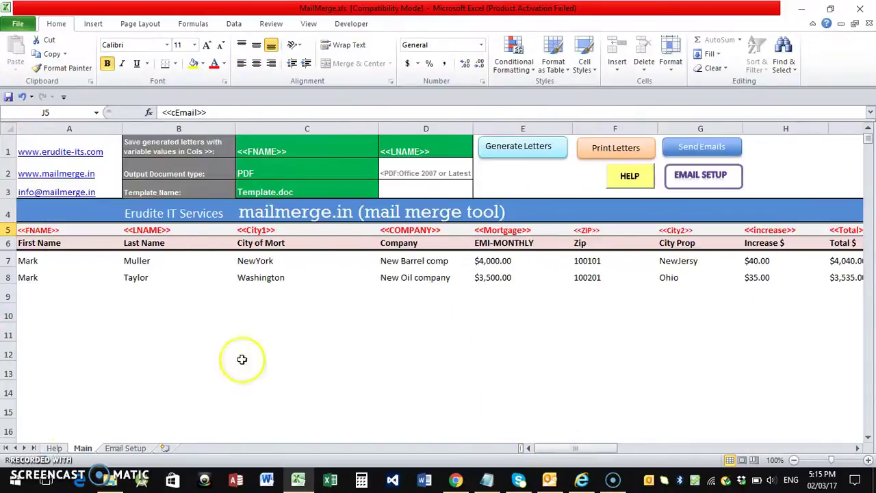
pyautogui.click(115, 449)
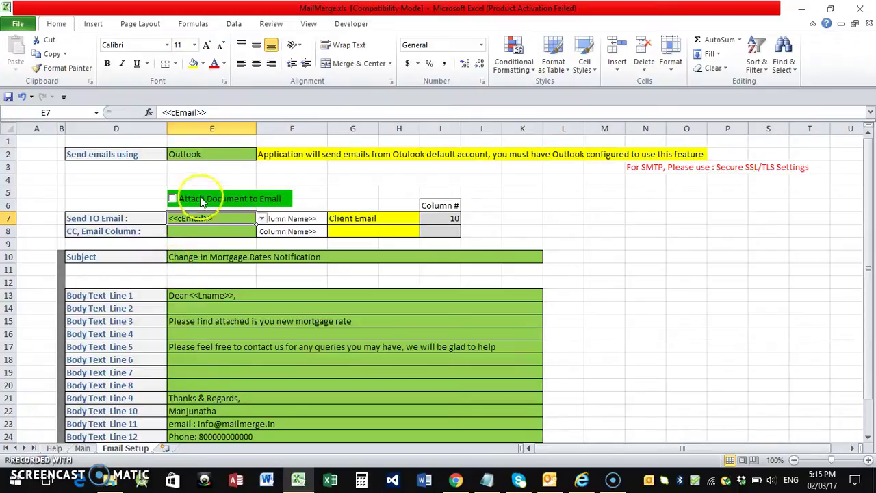
# Browse the E8 CC column choices and leave the CC email column empty.
pyautogui.click(198, 231)
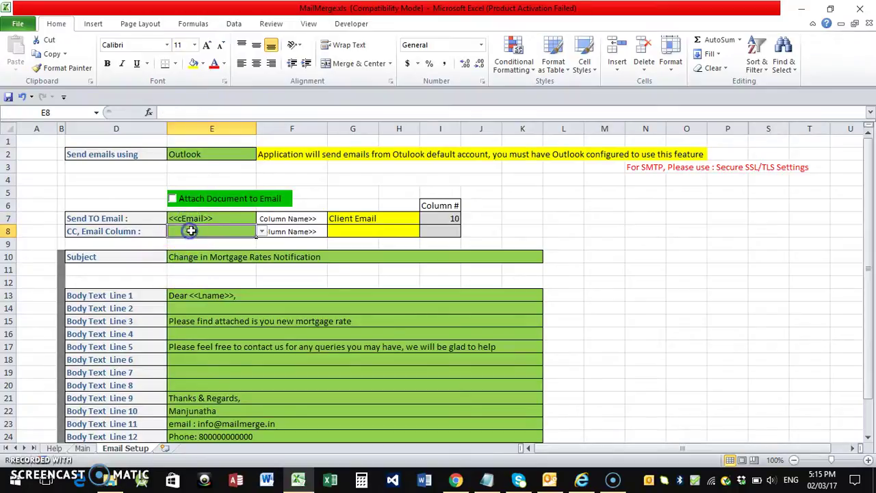
pyautogui.click(262, 233)
pyautogui.click(263, 245)
pyautogui.click(262, 244)
pyautogui.click(263, 244)
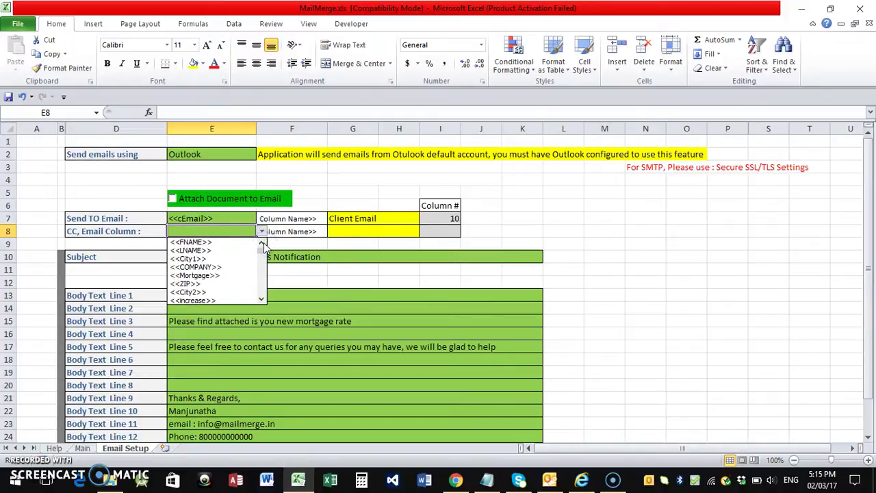
pyautogui.moveTo(263, 246); pyautogui.dragTo(266, 267)
pyautogui.click(214, 252)
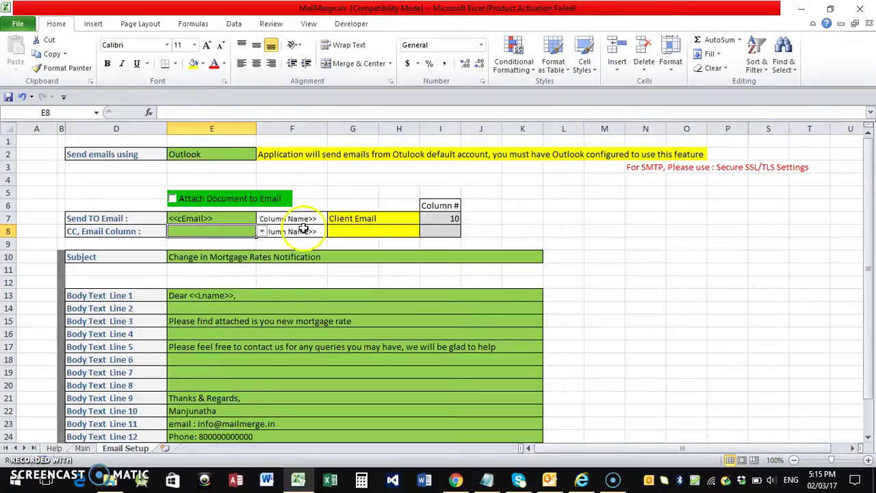
pyautogui.click(277, 257)
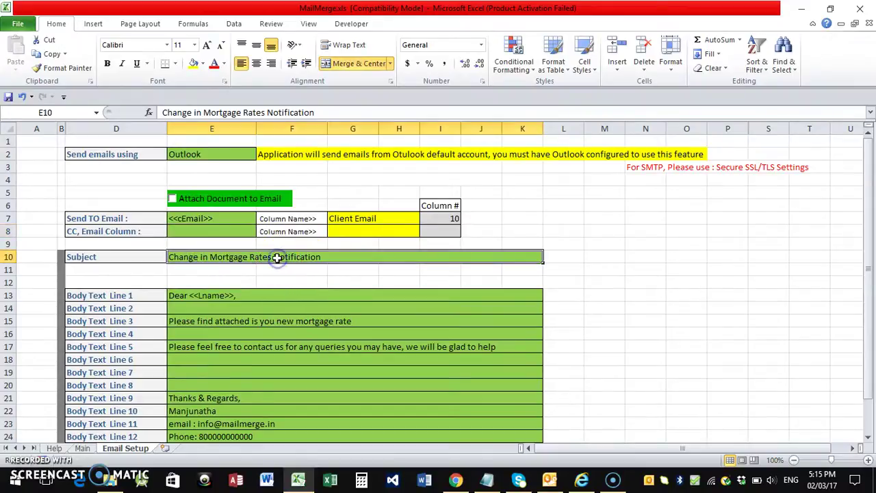
# Append <<Lname>> to the E10 subject, confirming the LNAME header in B5 on Main.
pyautogui.click(215, 295)
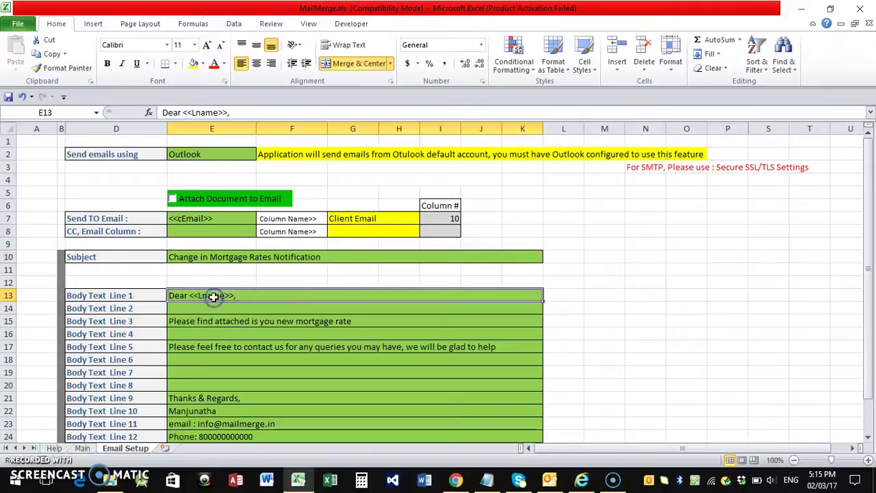
pyautogui.click(293, 258)
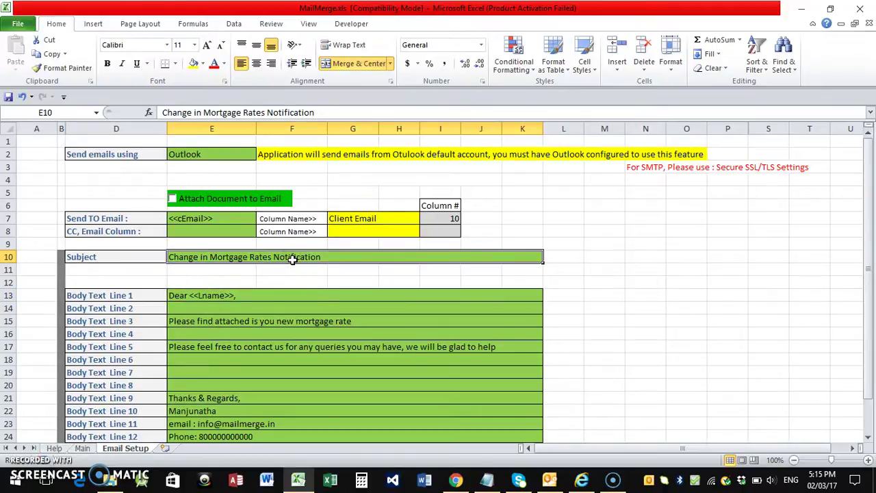
pyautogui.click(342, 259)
pyautogui.doubleClick(342, 258)
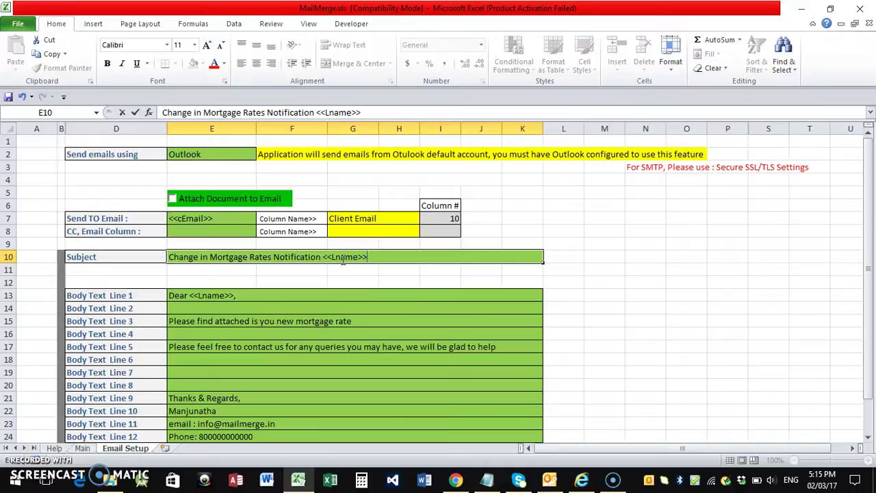
pyautogui.click(83, 443)
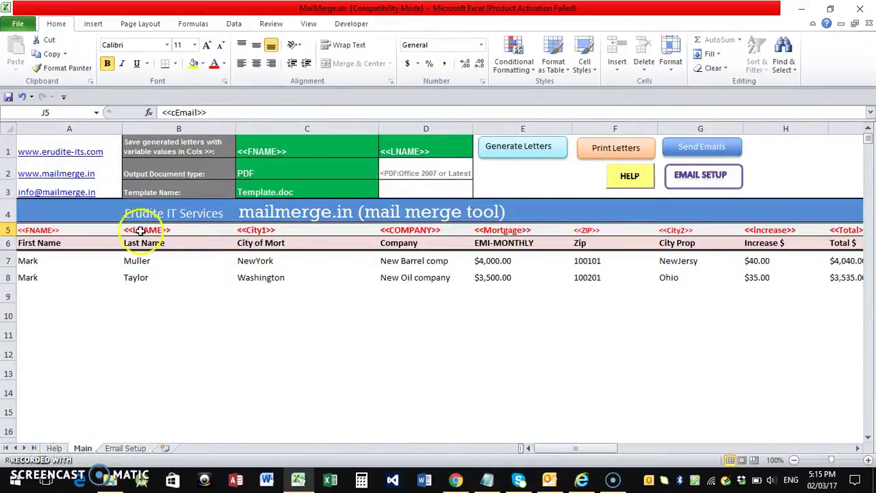
pyautogui.click(140, 231)
pyautogui.click(125, 448)
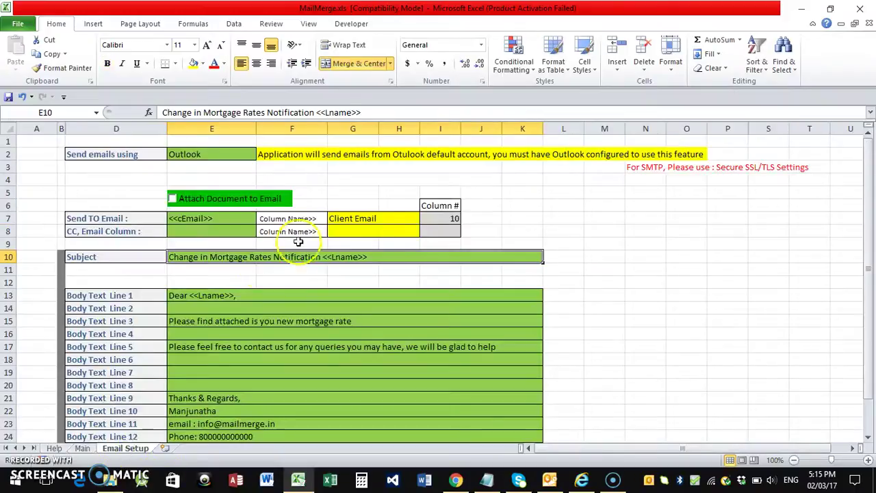
# Review body lines E13–E24, from Dear <<Lname>> to the Thanks & Regards sign-off.
pyautogui.click(225, 296)
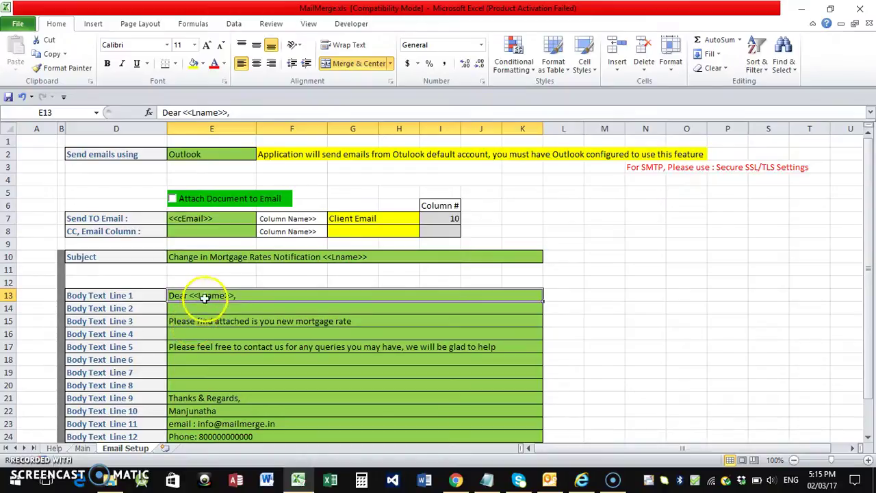
pyautogui.click(207, 323)
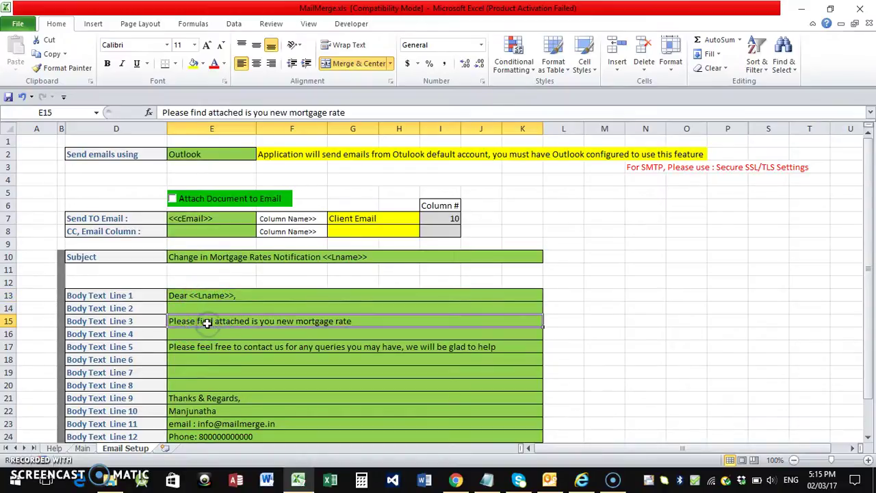
pyautogui.scroll(-1, 207, 323)
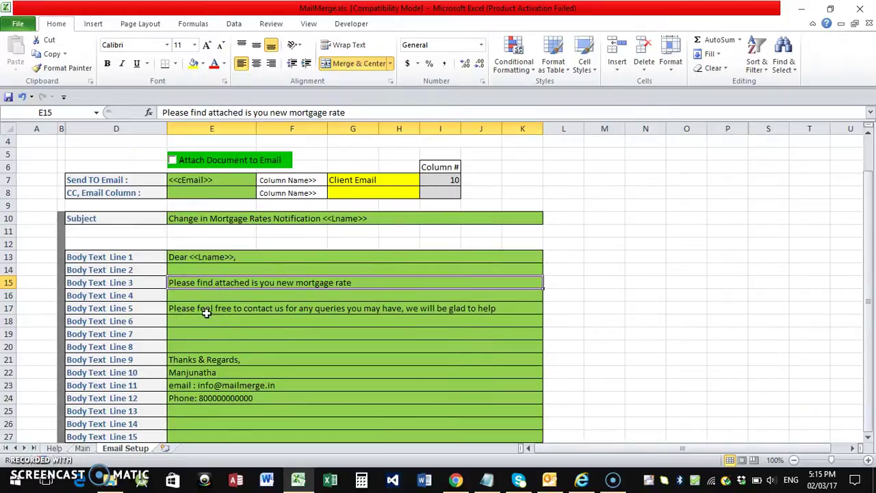
pyautogui.click(205, 310)
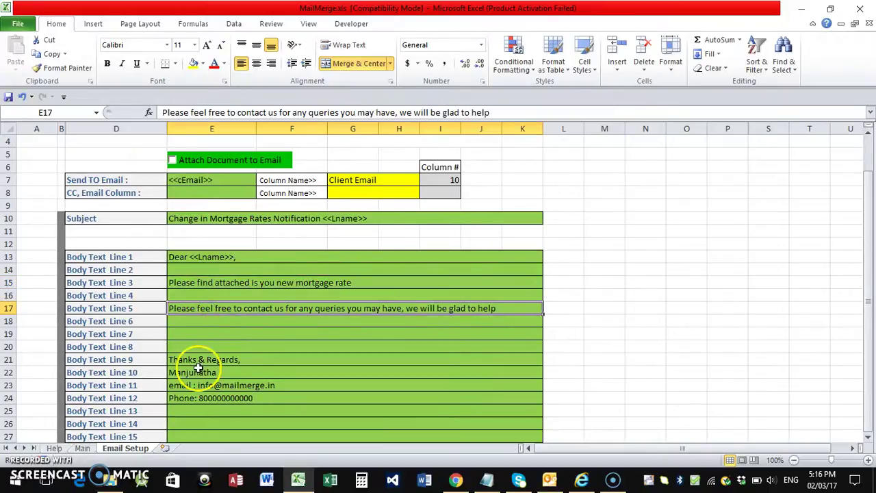
pyautogui.moveTo(198, 360); pyautogui.dragTo(198, 392)
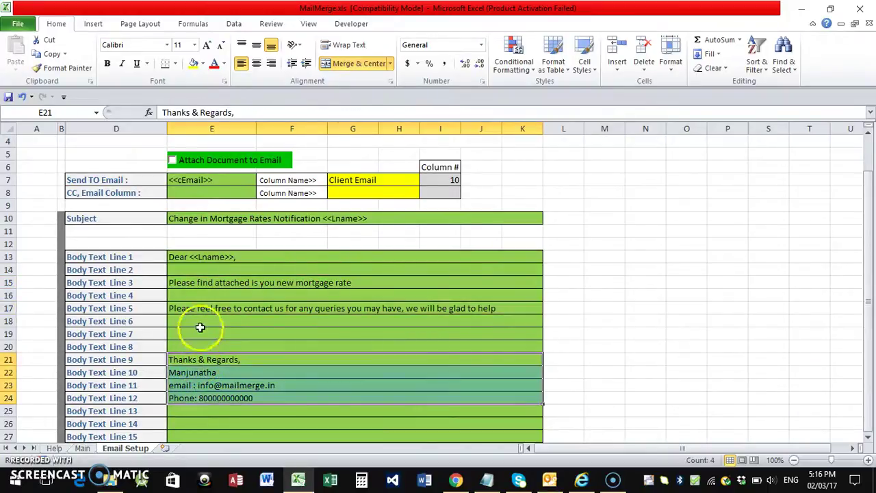
pyautogui.click(198, 333)
pyautogui.scroll(-2, 200, 329)
pyautogui.scroll(3, 199, 329)
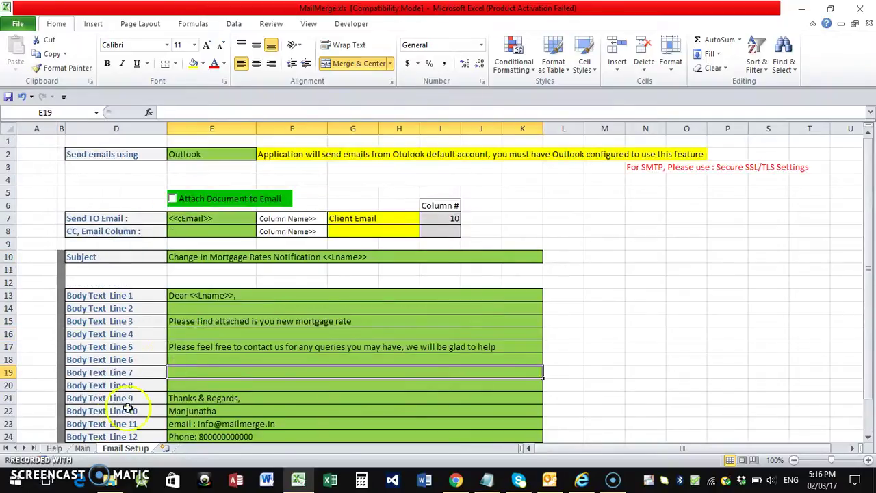
# Send the personalised mortgage emails from the Main sheet, dismiss the completion message, and check SquirrelMail.
pyautogui.click(81, 448)
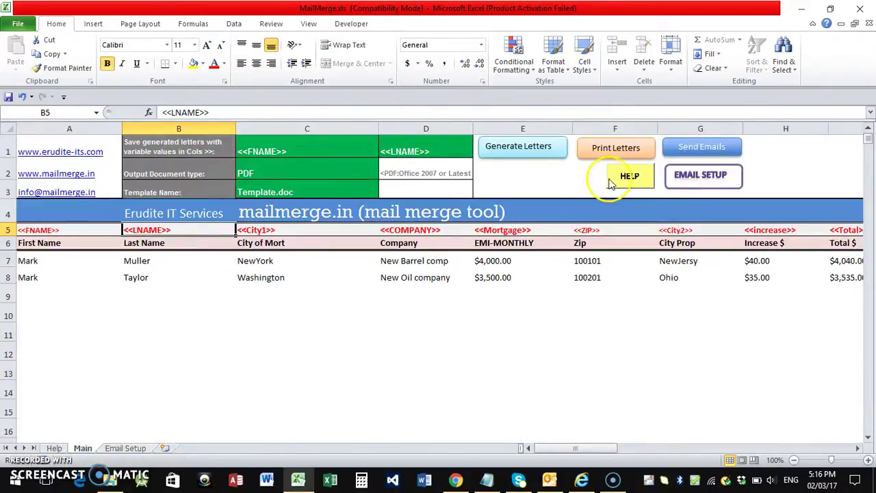
pyautogui.click(705, 150)
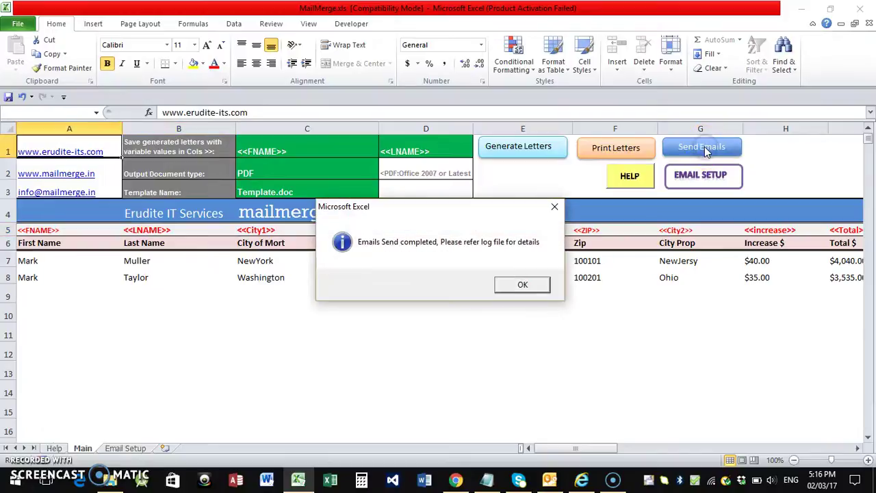
pyautogui.click(507, 286)
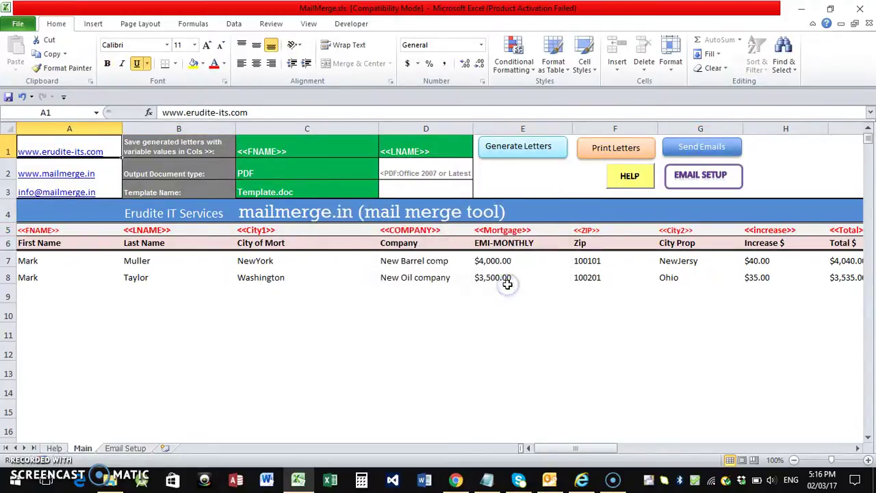
pyautogui.click(454, 481)
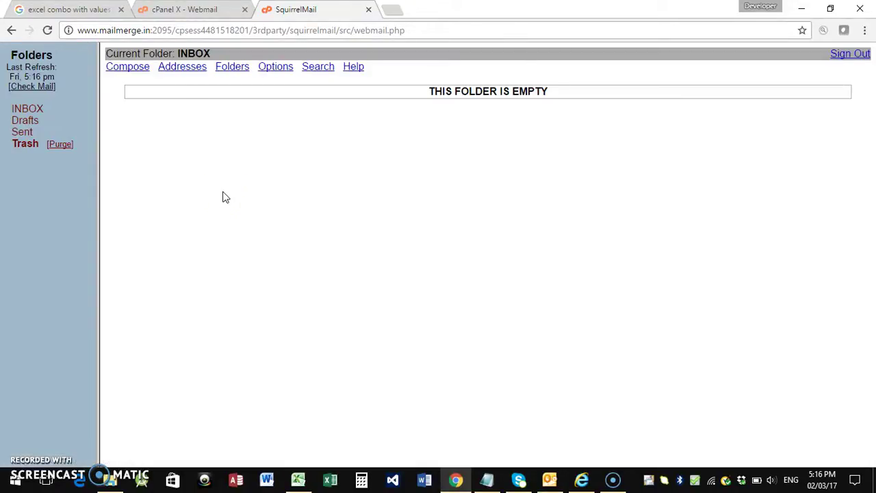
# Confirm the SquirrelMail inbox is still empty, then bring Outlook to the front.
pyautogui.click(355, 338)
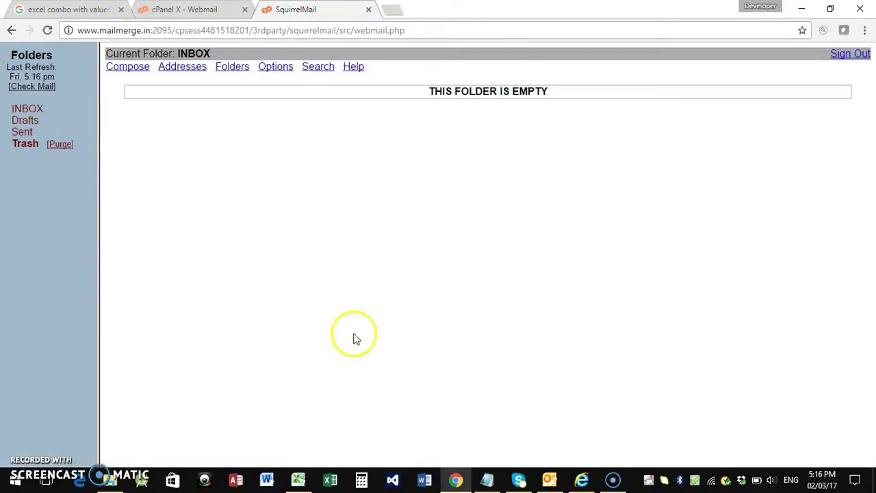
pyautogui.click(550, 479)
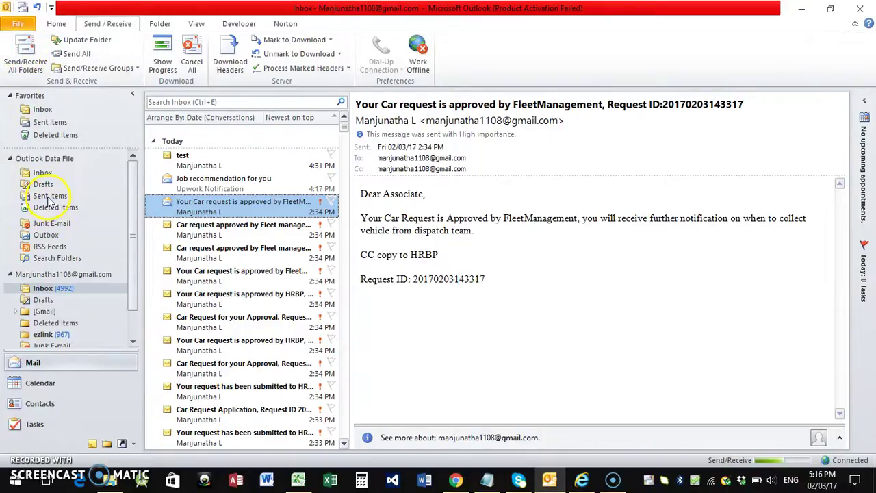
# View [Gmail] Sent Mail showing four Change in Mortgage Rates Notification messages, then return to SquirrelMail.
pyautogui.scroll(-1, 134, 231)
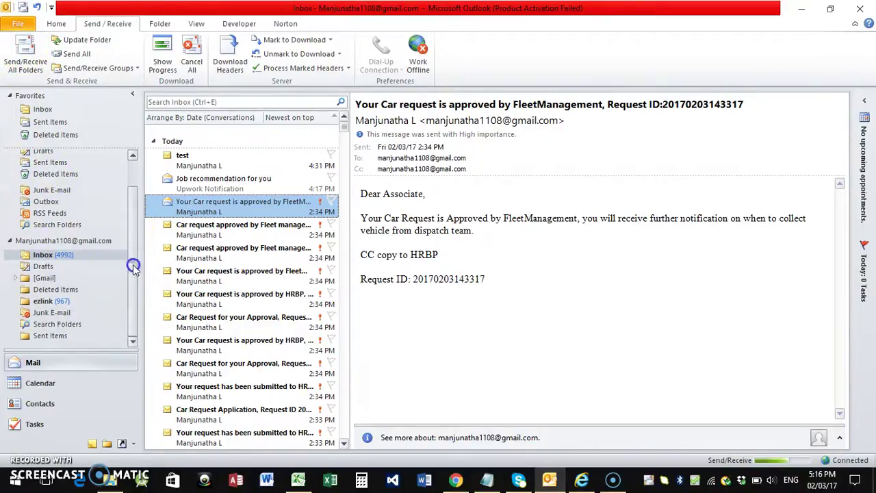
pyautogui.click(31, 280)
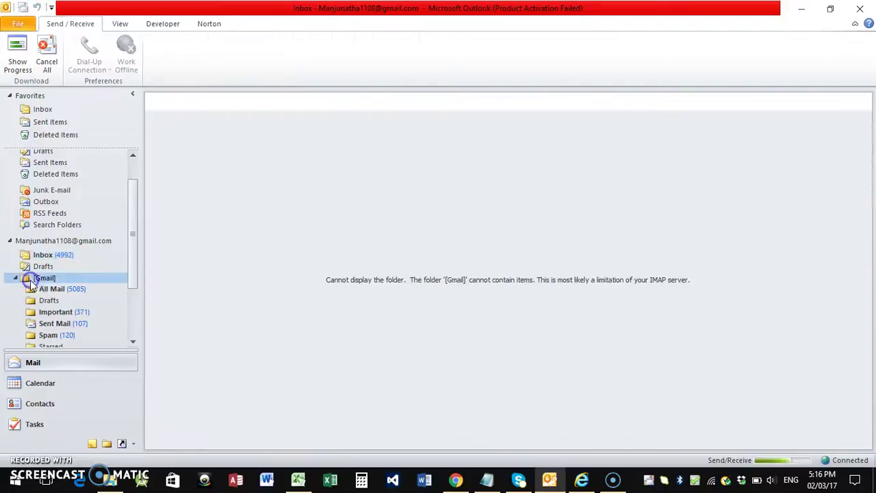
pyautogui.click(54, 324)
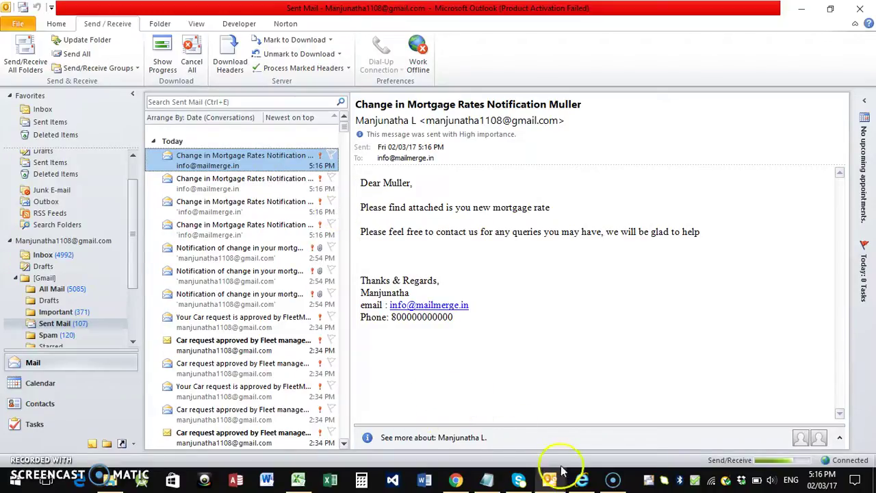
pyautogui.click(454, 481)
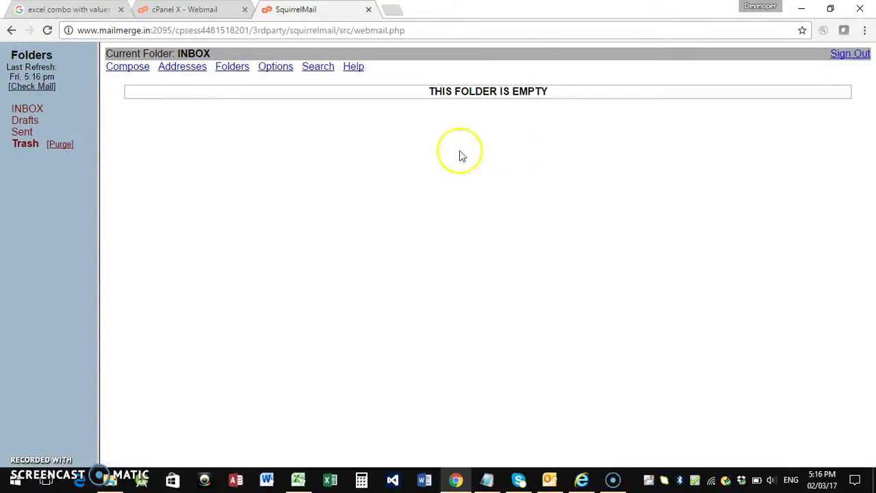
# Sign out of SquirrelMail, log back in with the saved address, and reload the still-empty INBOX.
pyautogui.click(840, 54)
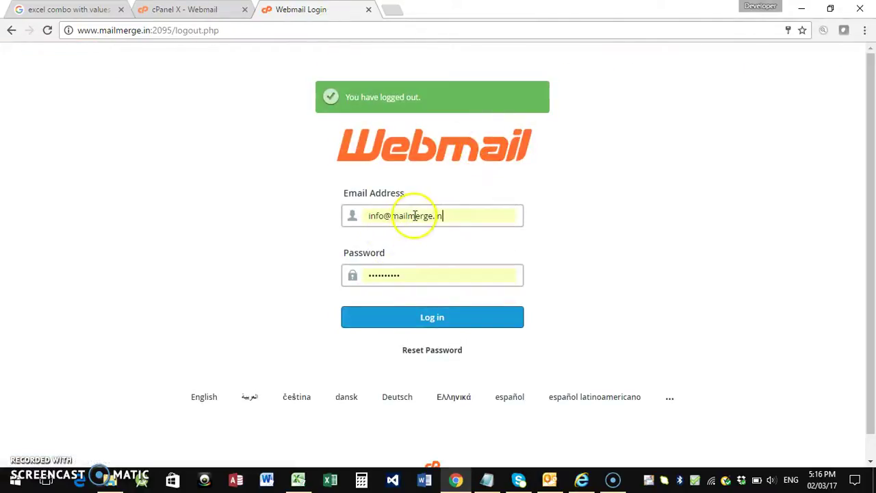
pyautogui.click(413, 217)
pyautogui.click(412, 233)
pyautogui.click(408, 317)
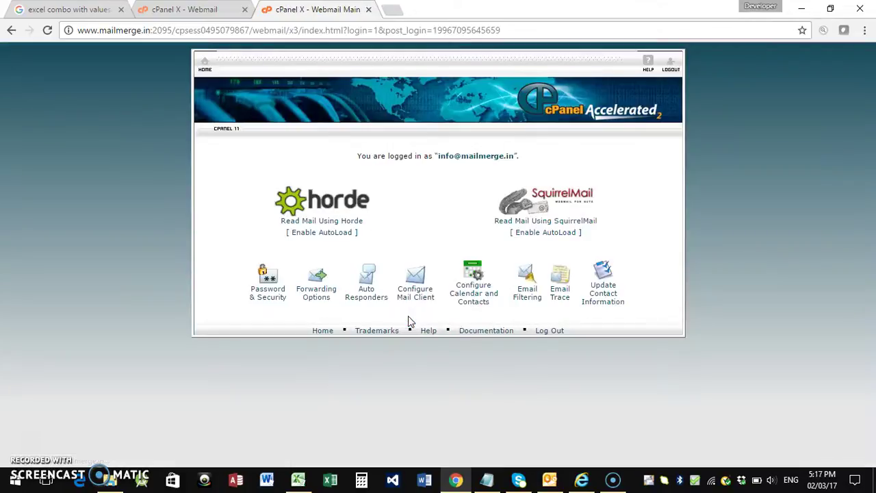
pyautogui.click(532, 222)
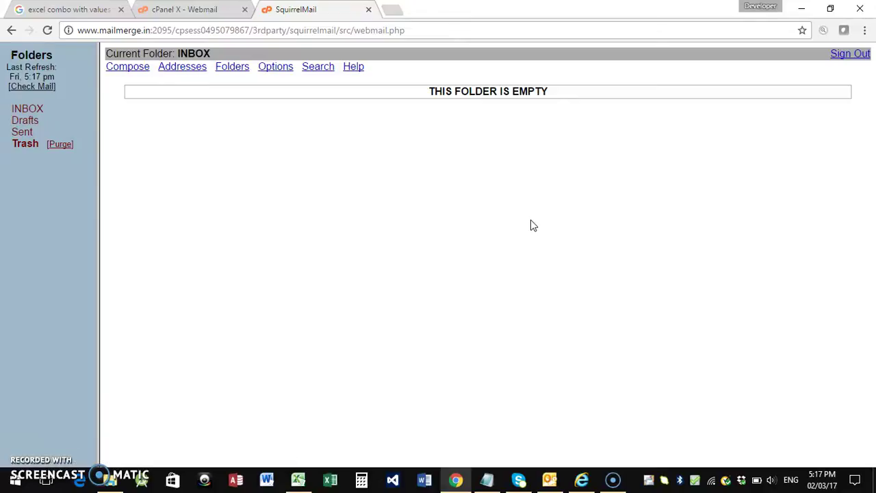
pyautogui.click(31, 110)
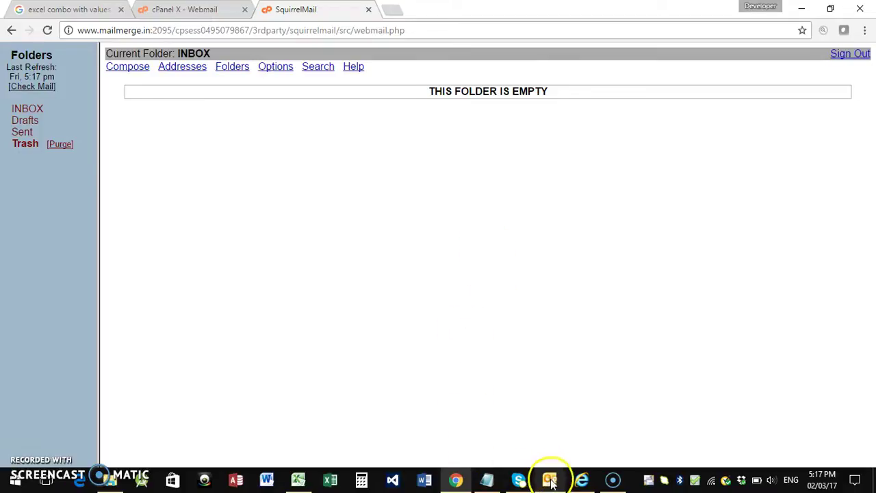
# Back in MailMerge.xls, confirm cell E2 on Email Setup still sends via Outlook.
pyautogui.click(297, 479)
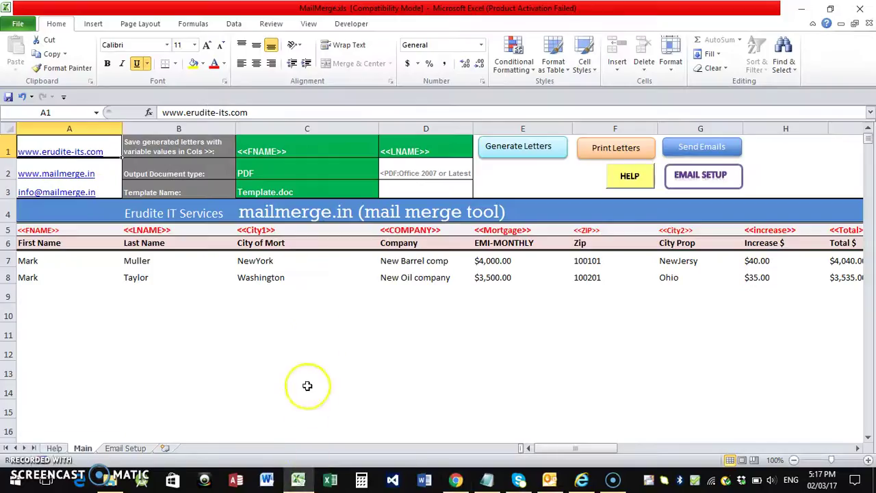
pyautogui.click(134, 449)
pyautogui.click(240, 153)
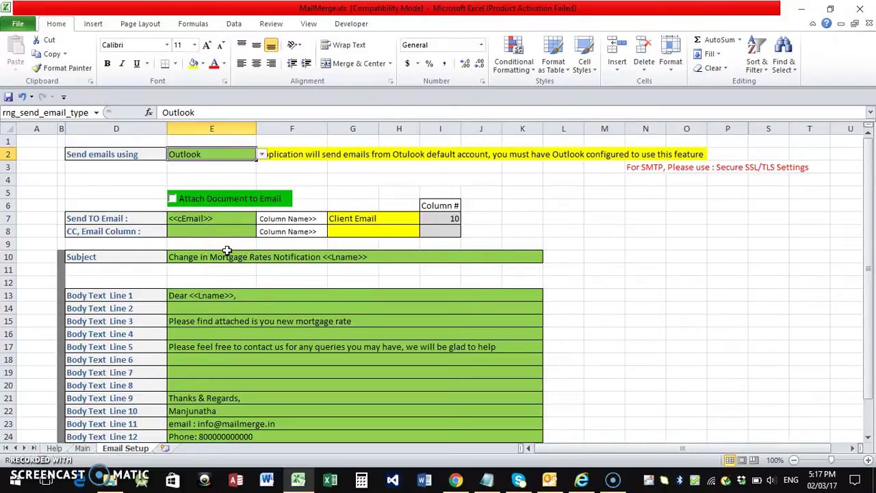
pyautogui.scroll(-3, 223, 257)
pyautogui.scroll(3, 221, 265)
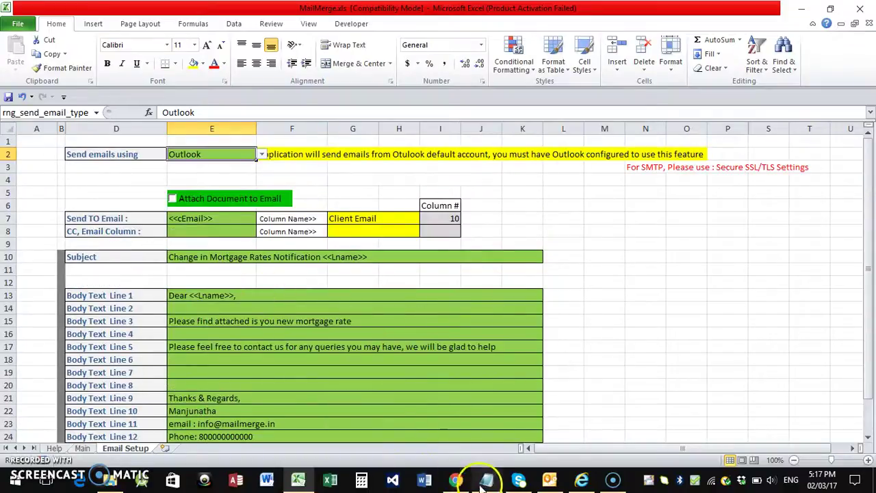
# Check SquirrelMail for new mail and view the inbox's two new mortgage-rate notifications.
pyautogui.click(456, 479)
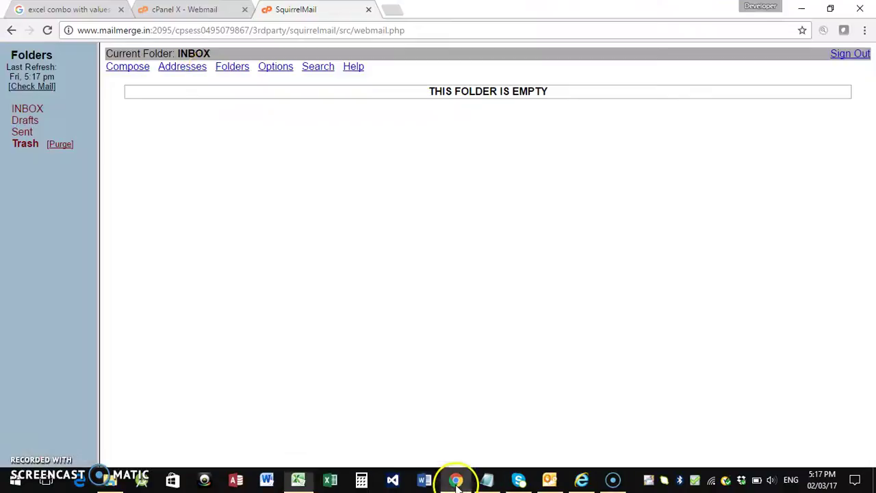
pyautogui.click(36, 87)
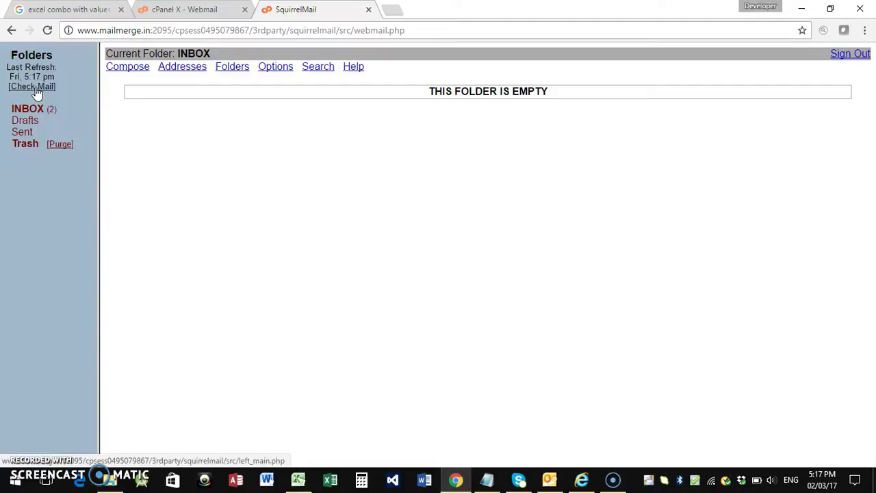
pyautogui.click(29, 107)
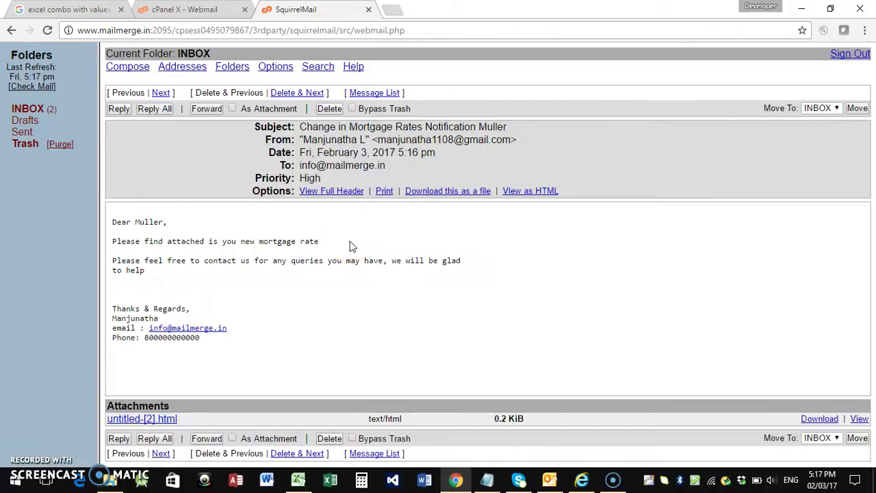
pyautogui.click(297, 479)
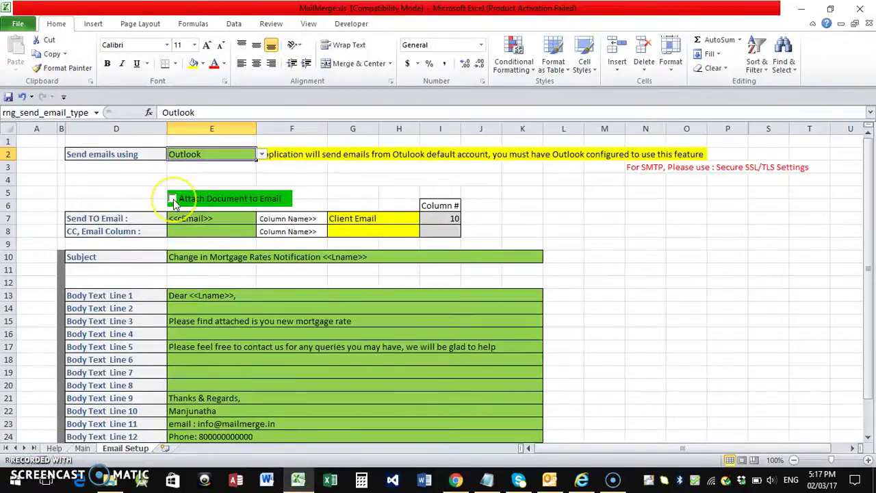
# Enable Attach Document to Email, then send the mortgage emails from the Main sheet.
pyautogui.click(173, 199)
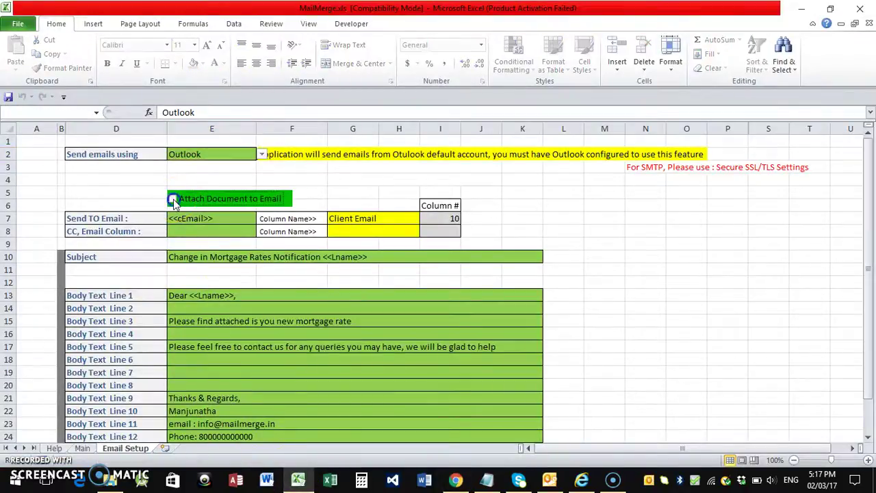
pyautogui.click(82, 448)
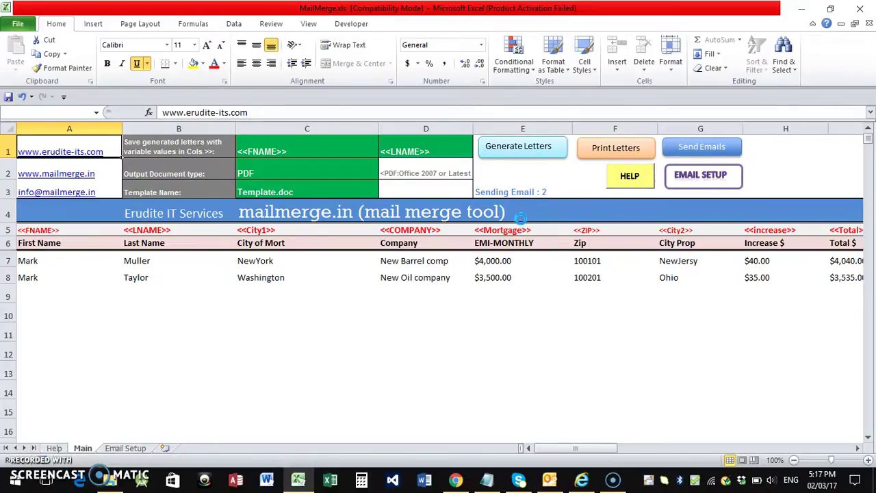
pyautogui.click(514, 282)
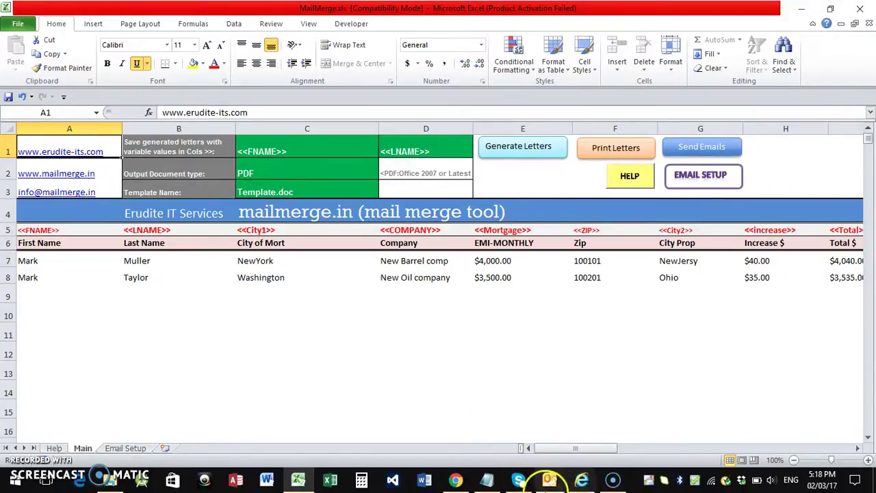
# Repeatedly check SquirrelMail for new mail and list the inbox messages.
pyautogui.click(455, 479)
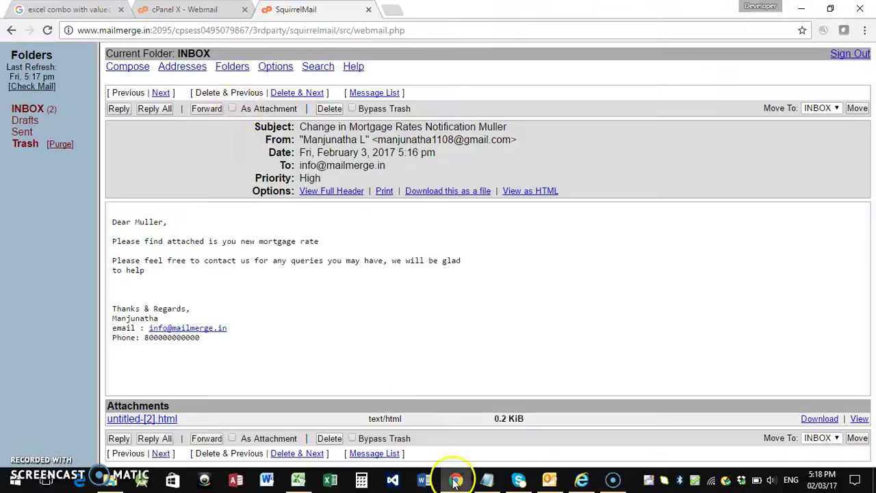
pyautogui.click(27, 87)
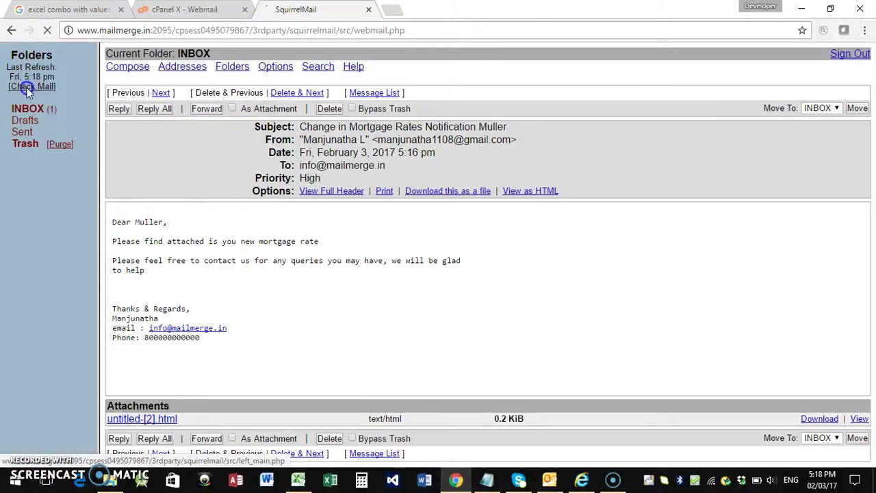
pyautogui.click(28, 88)
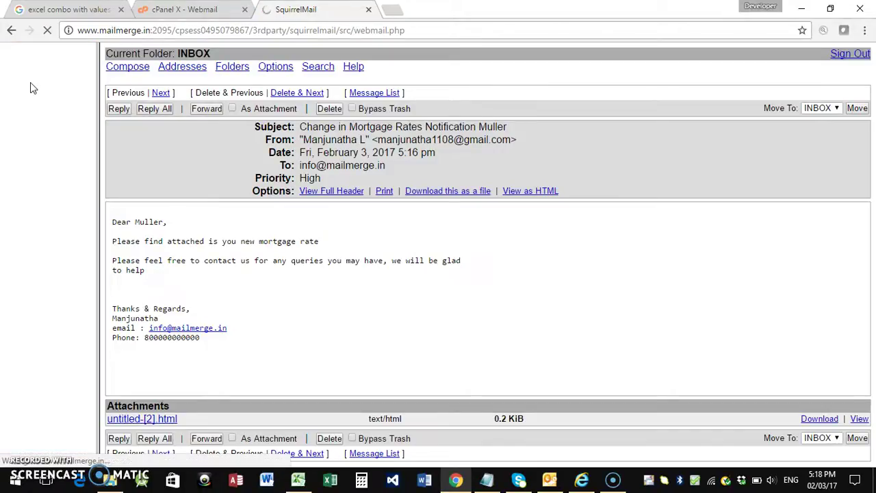
pyautogui.click(30, 101)
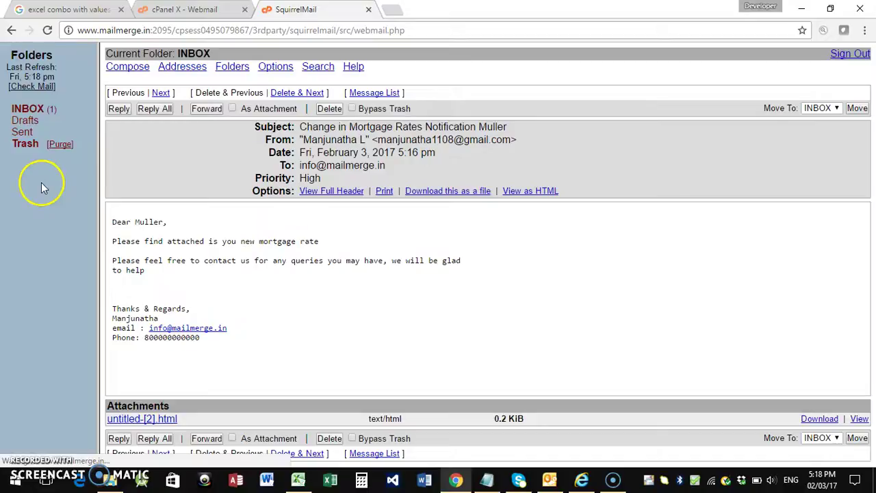
pyautogui.click(33, 87)
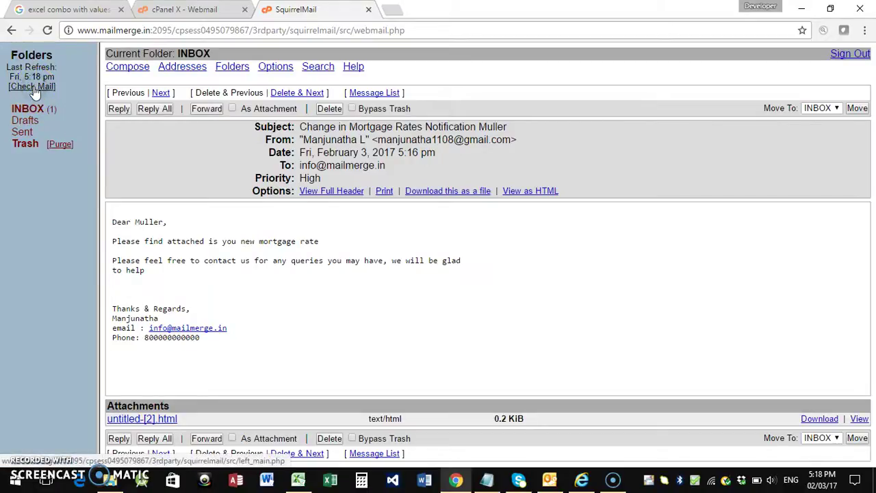
pyautogui.click(31, 107)
pyautogui.click(35, 87)
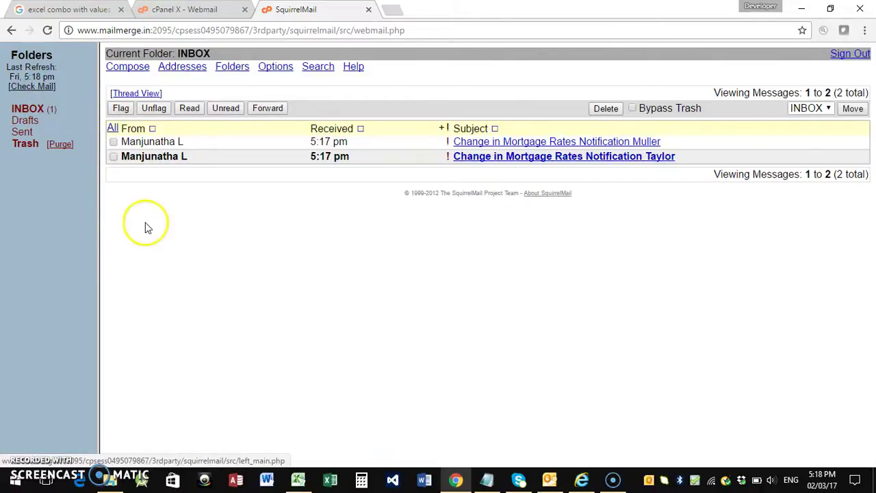
# Review Outlook's sent messages, minimise Outlook, and recheck the webmail inbox.
pyautogui.click(551, 478)
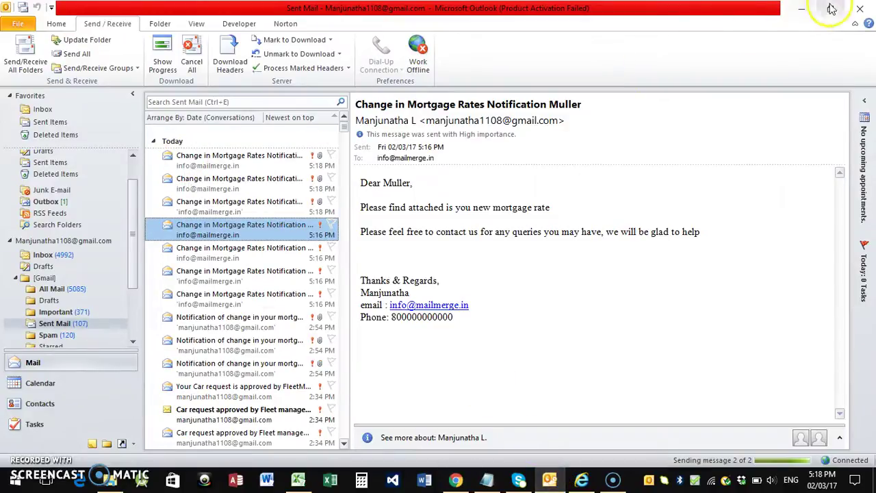
pyautogui.click(802, 8)
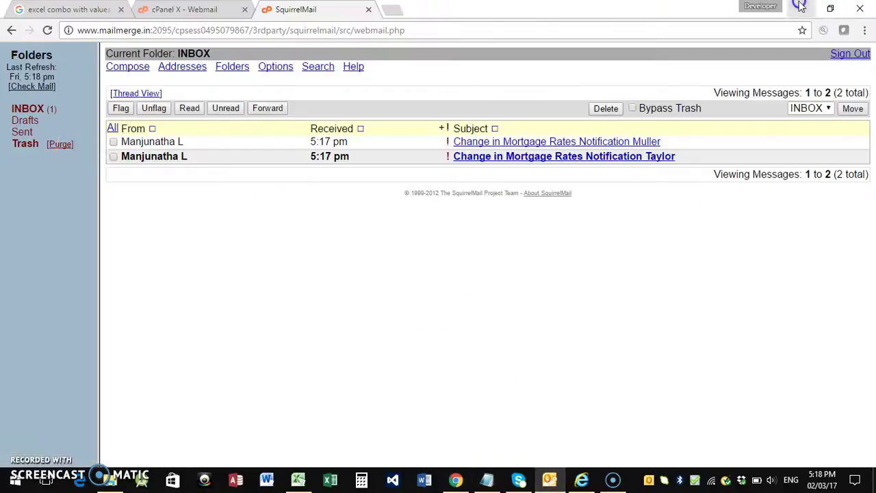
pyautogui.click(33, 87)
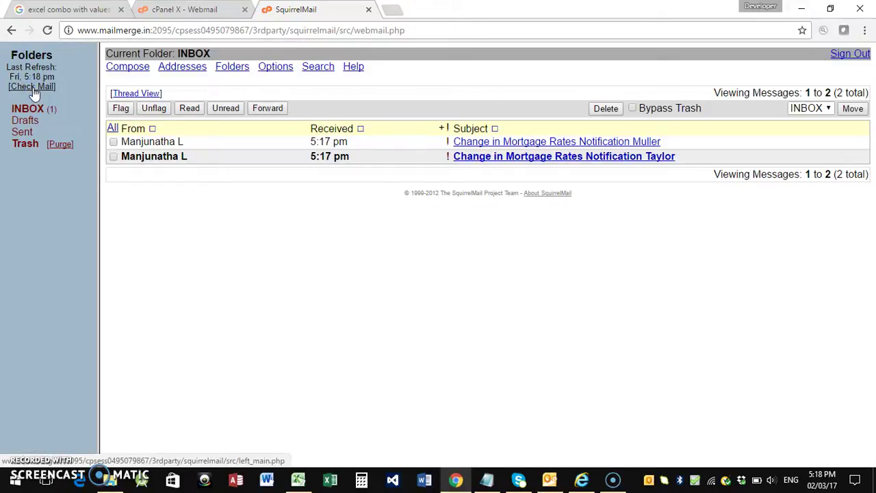
pyautogui.click(33, 88)
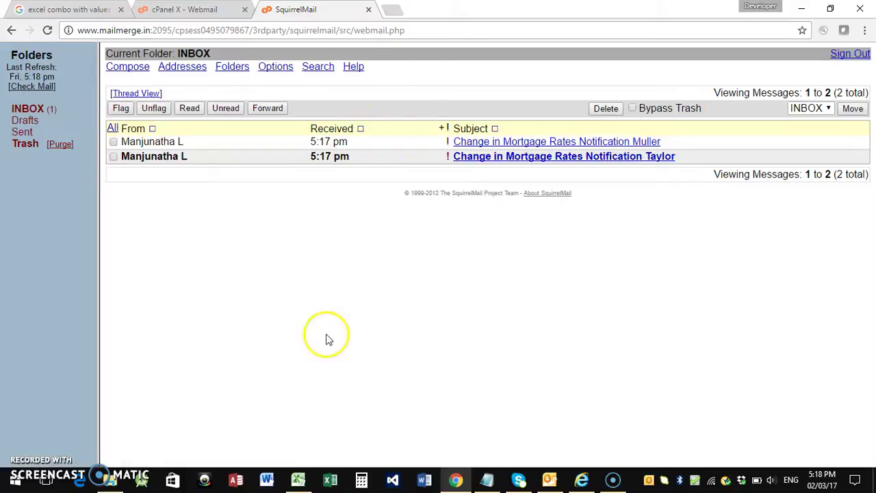
# Set the Email Setup sheet's sending method to SMTP.
pyautogui.click(298, 479)
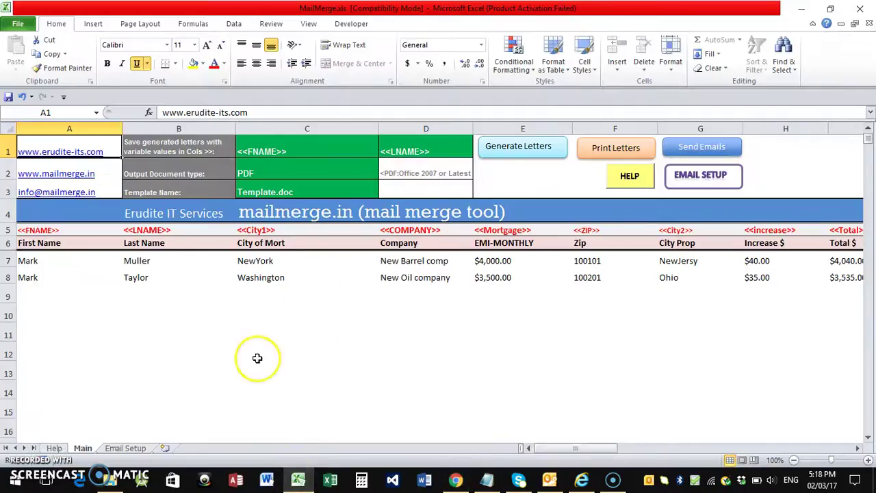
pyautogui.click(123, 448)
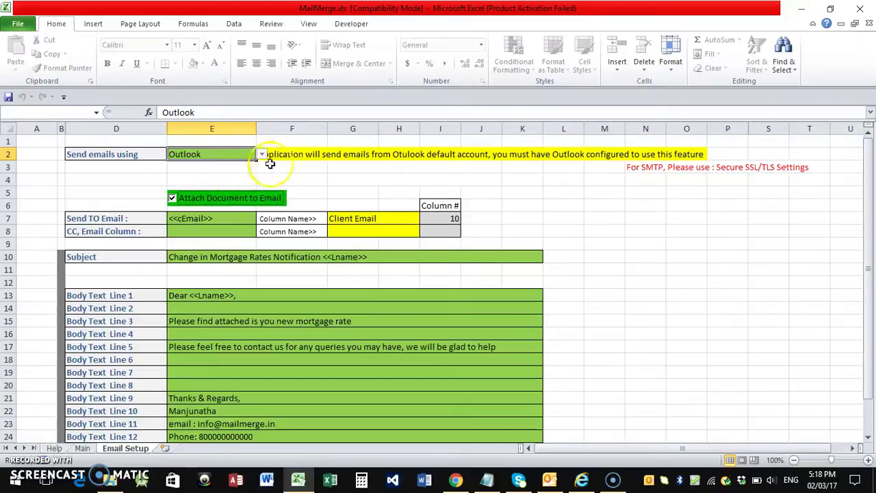
pyautogui.click(261, 154)
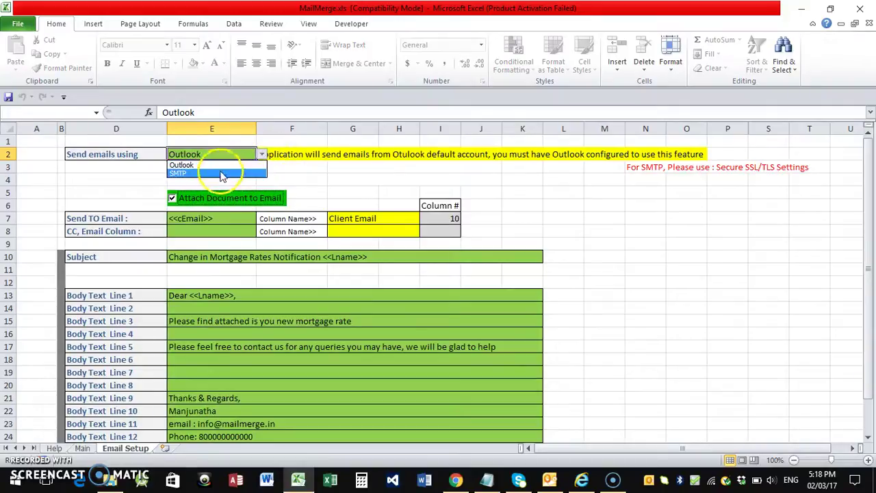
pyautogui.click(220, 174)
# Enter the sender email id in E3 and move to the password cell.
pyautogui.click(212, 167)
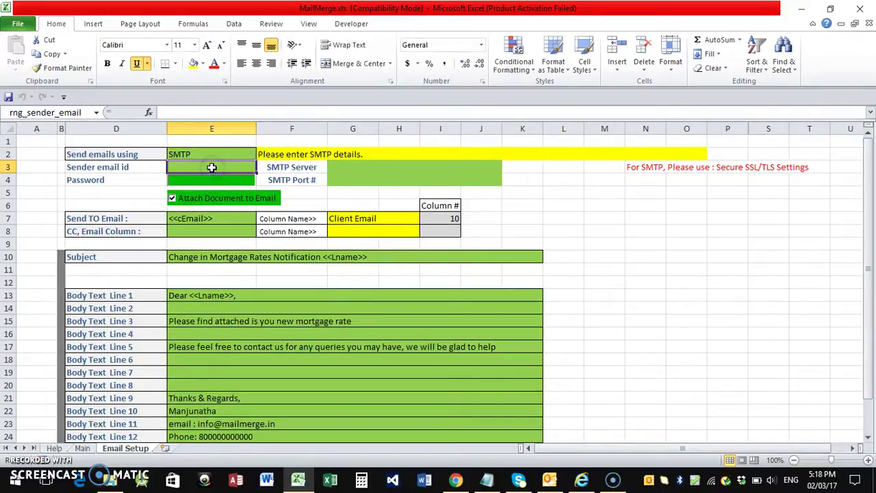
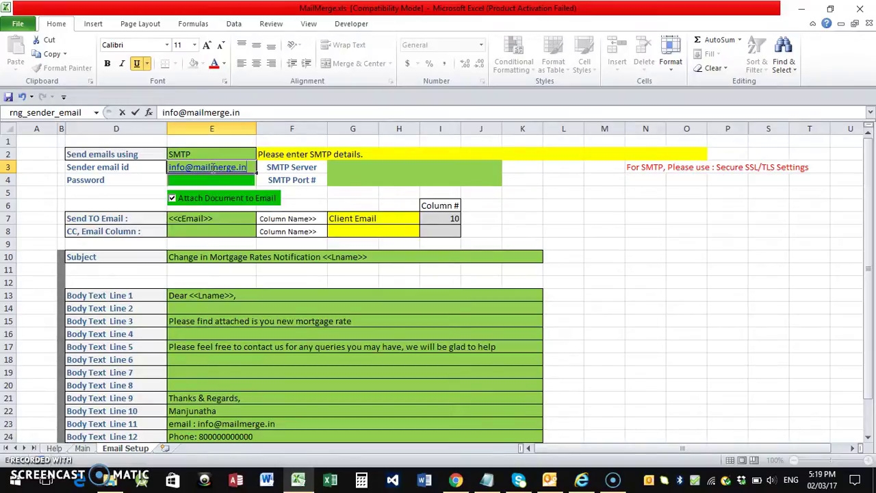
pyautogui.click(209, 179)
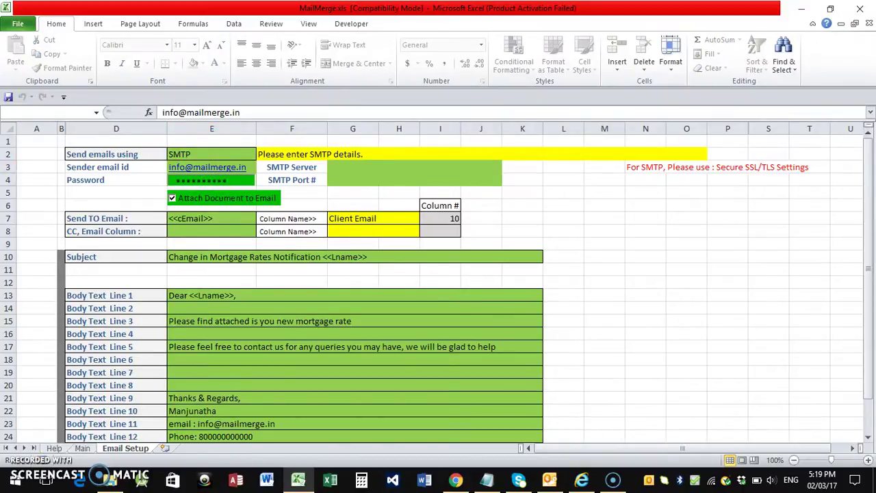
# Paste SMTP server server17.hostingraja.in from the notes into the SMTP Server cell.
pyautogui.click(354, 178)
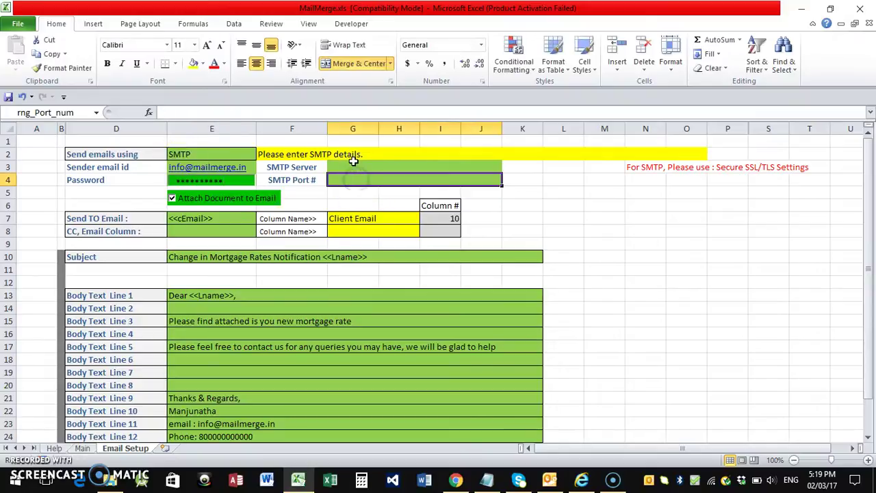
pyautogui.click(353, 163)
pyautogui.click(487, 481)
pyautogui.moveTo(317, 82); pyautogui.dragTo(199, 75)
pyautogui.hotkey('ctrl', 'c')
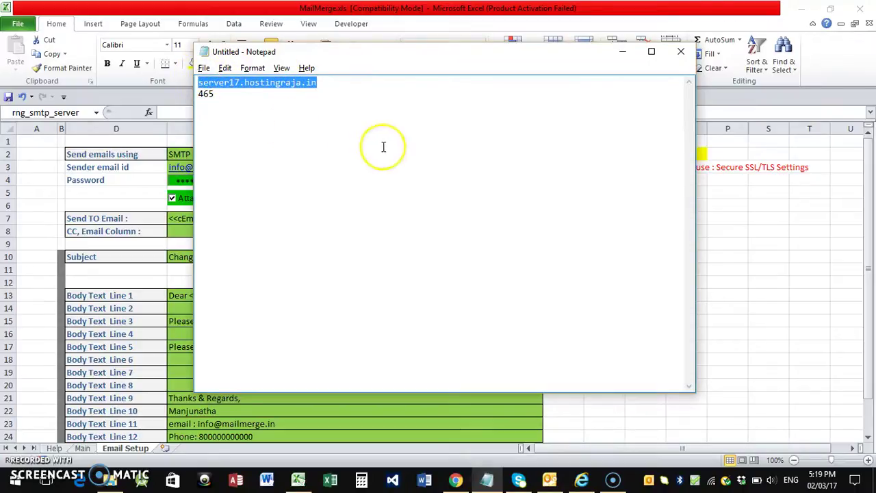
pyautogui.click(622, 52)
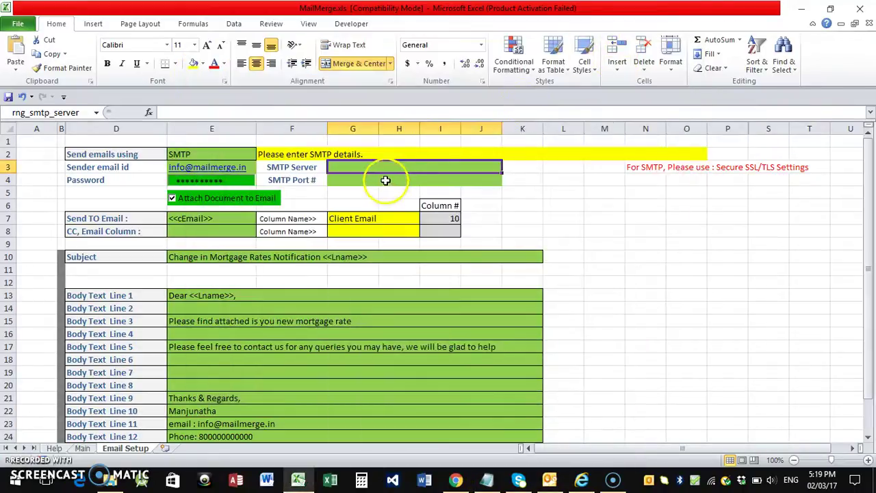
pyautogui.click(247, 112)
pyautogui.hotkey('ctrl', 'v')
pyautogui.press('Tab')
# Paste SMTP port 465 from the notes into the SMTP Port # cell.
pyautogui.click(336, 178)
pyautogui.click(486, 482)
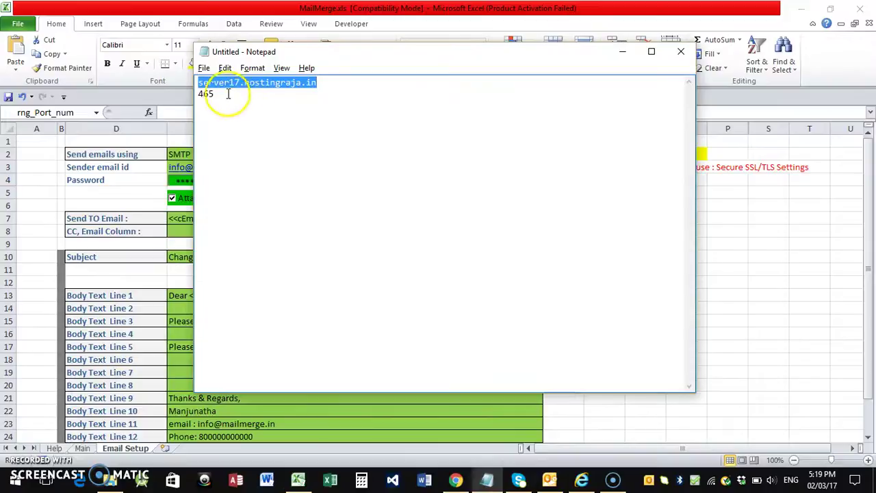
pyautogui.doubleClick(207, 94)
pyautogui.hotkey('ctrl', 'c')
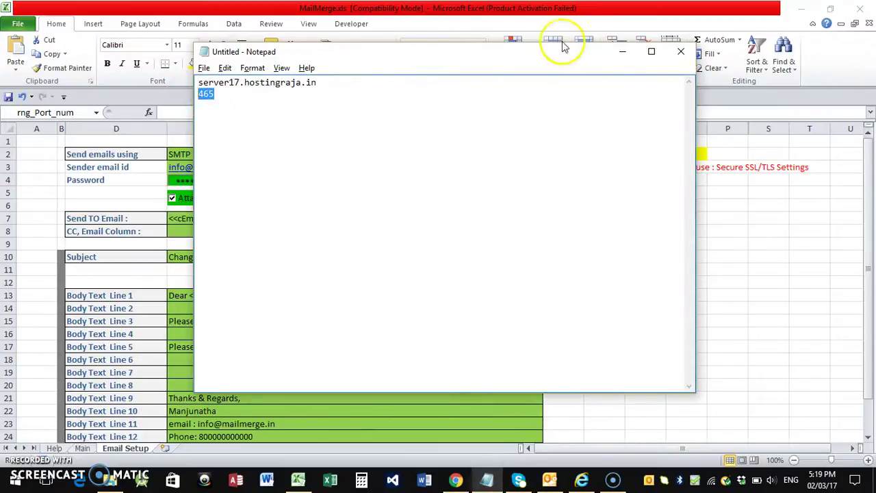
pyautogui.click(622, 51)
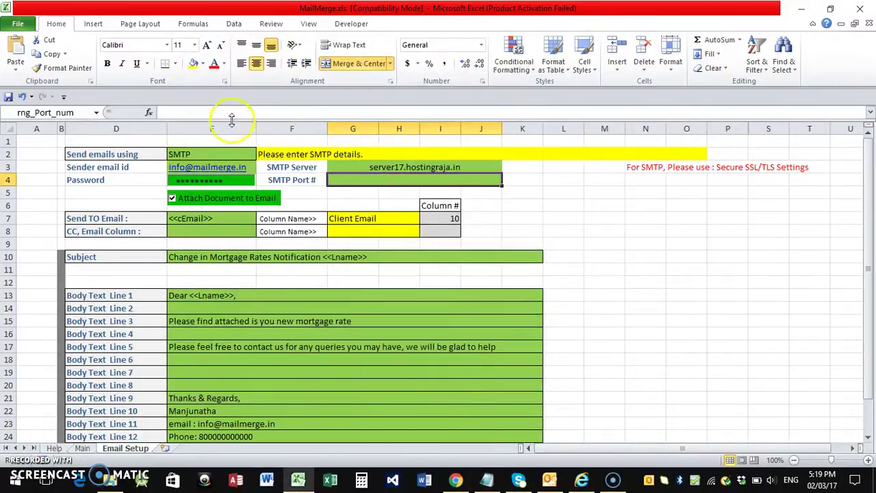
pyautogui.click(230, 111)
pyautogui.hotkey('ctrl', 'v')
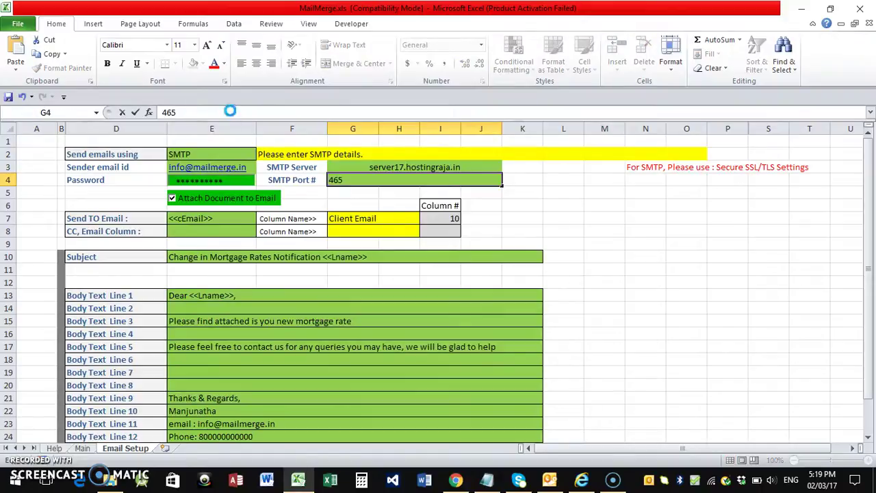
pyautogui.press('Tab')
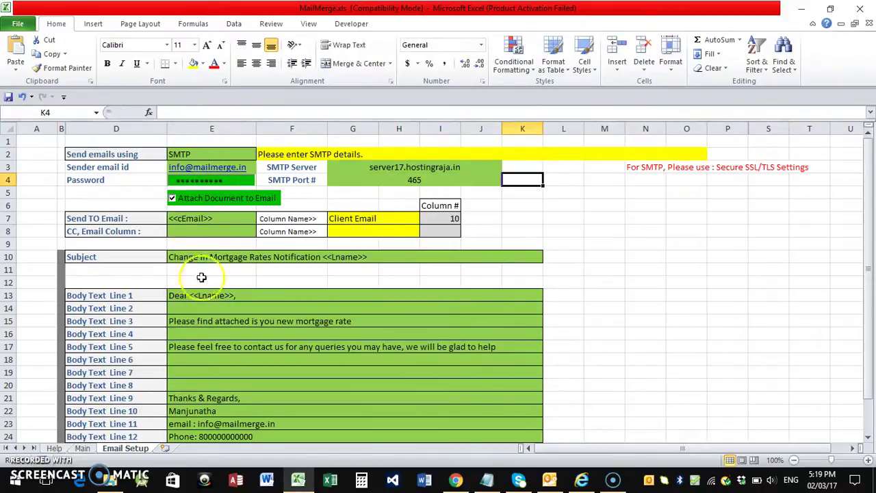
# Turn off document attachment and send the emails to both clients over SMTP.
pyautogui.click(172, 198)
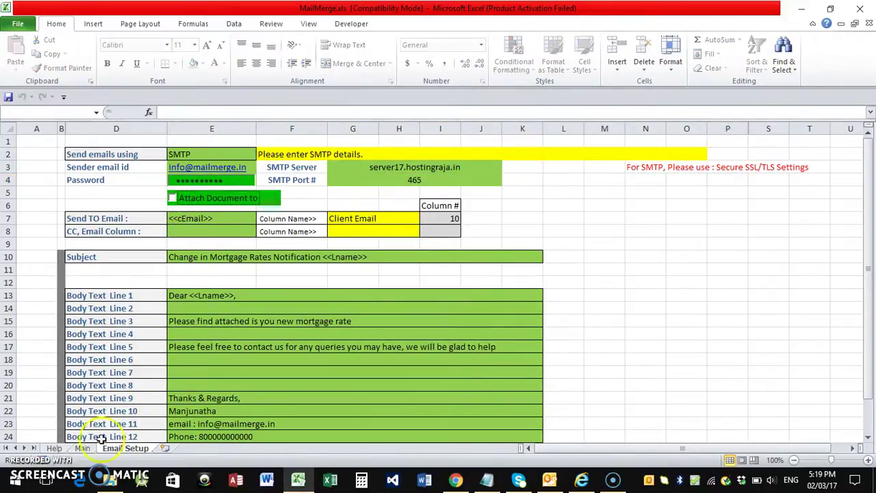
pyautogui.click(82, 447)
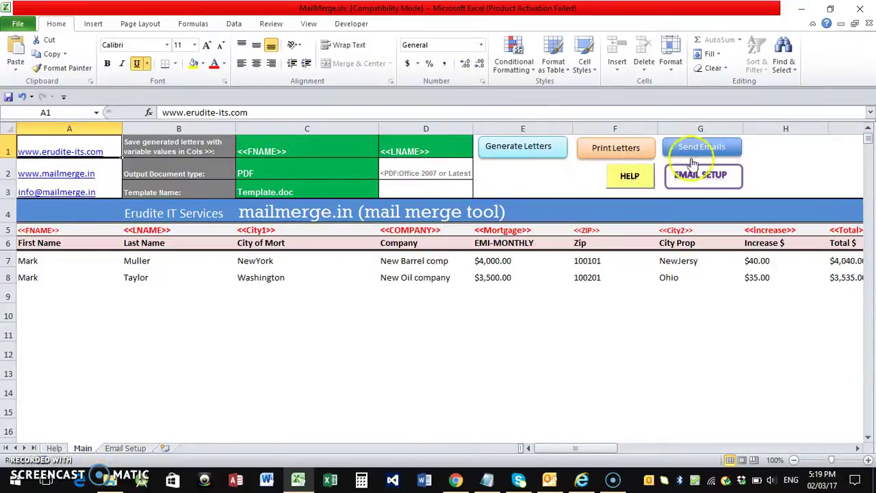
pyautogui.click(698, 147)
pyautogui.click(523, 231)
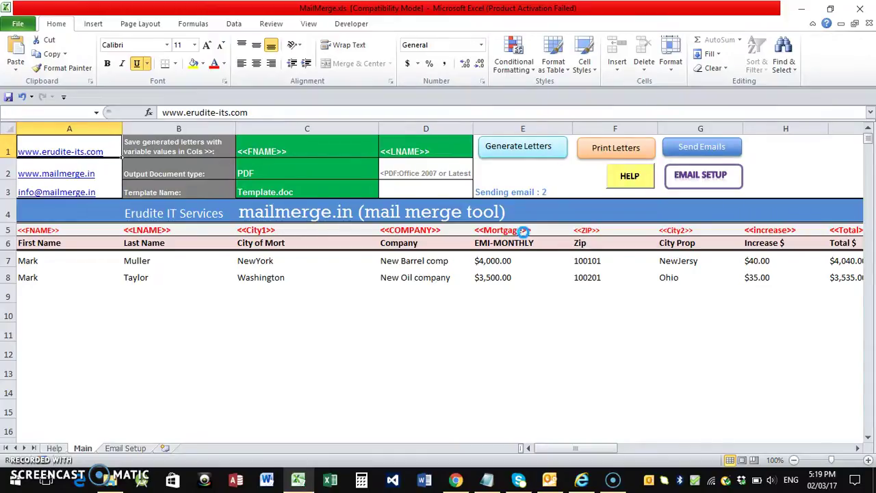
pyautogui.click(518, 286)
pyautogui.click(456, 481)
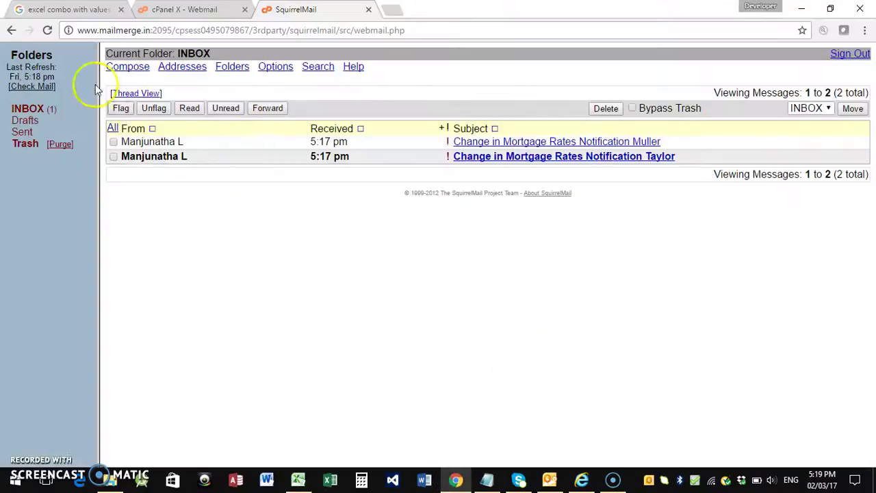
# Check SquirrelMail for new mail and reload the inbox list.
pyautogui.click(30, 86)
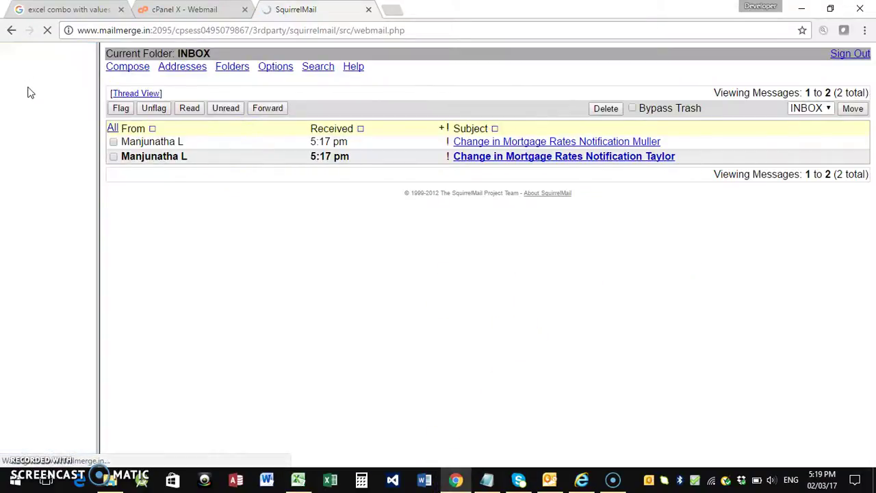
pyautogui.click(9, 87)
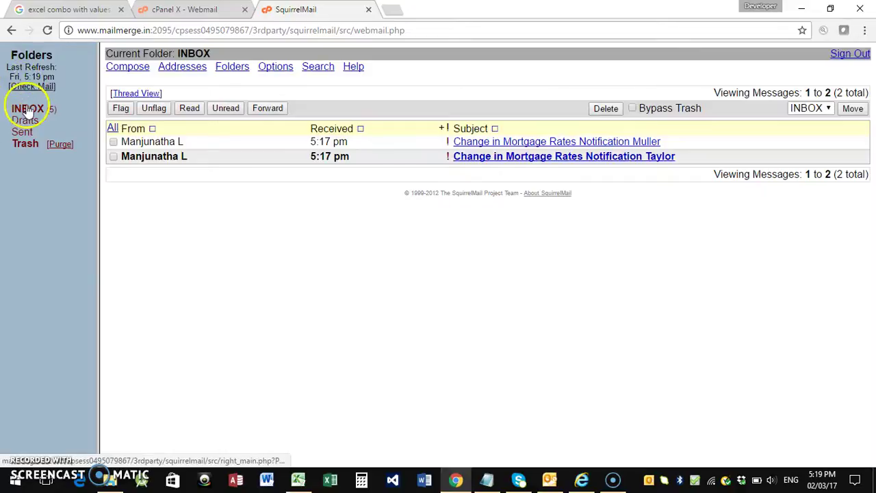
pyautogui.click(28, 109)
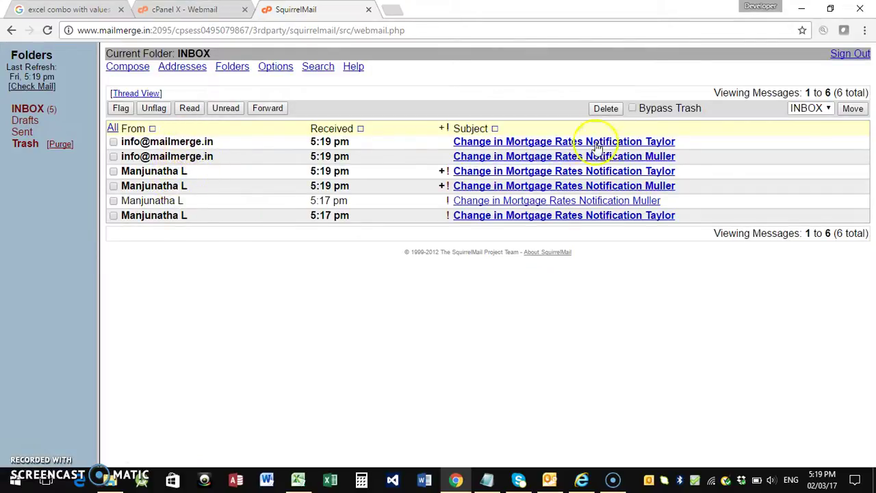
pyautogui.click(559, 145)
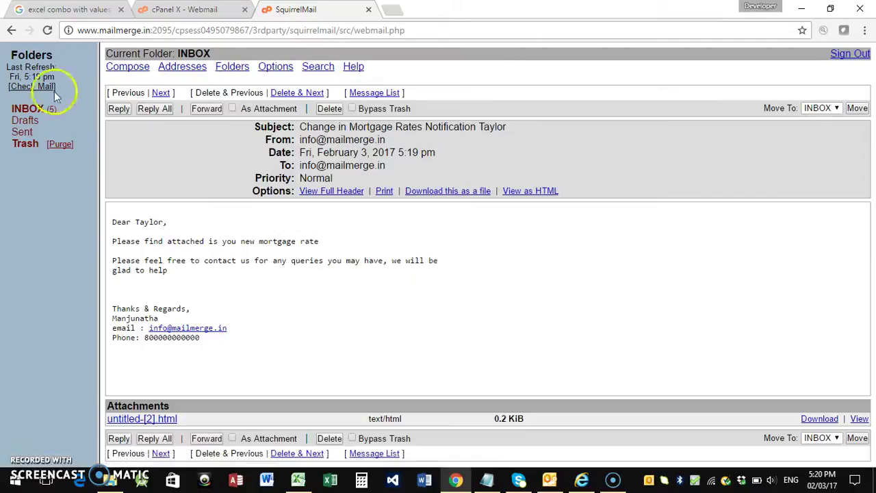
pyautogui.click(35, 108)
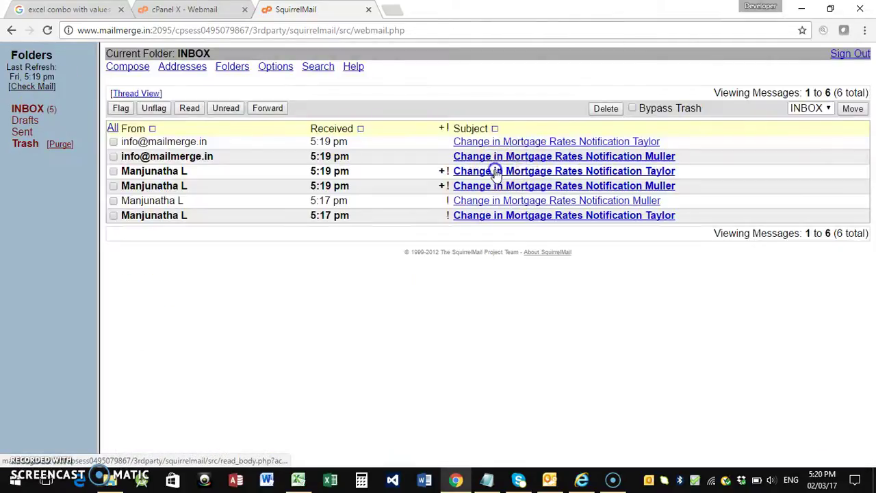
pyautogui.click(497, 170)
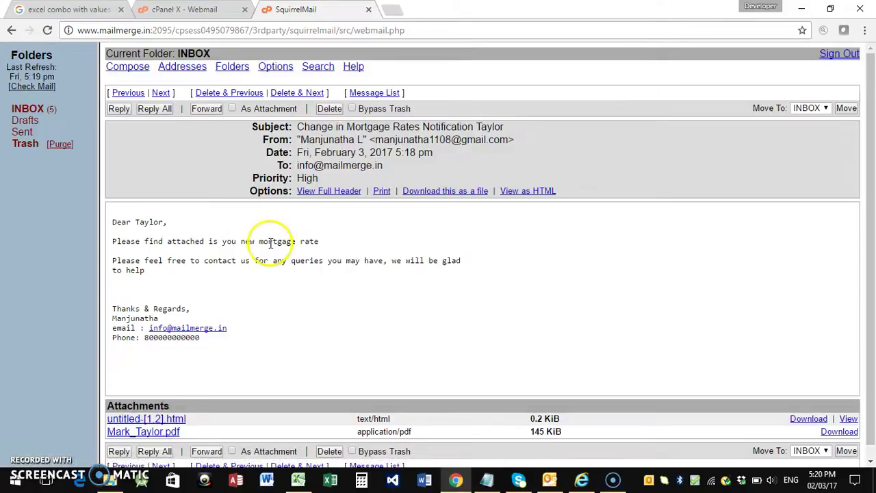
pyautogui.scroll(-1, 271, 243)
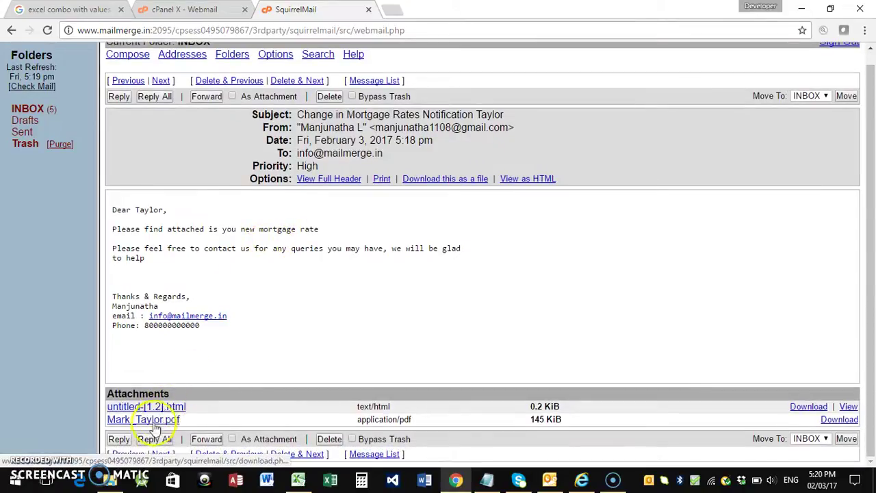